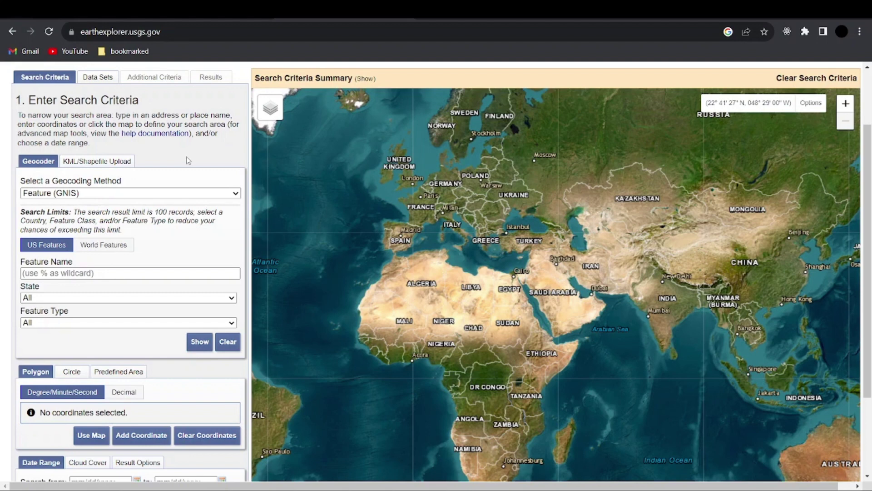
{"action": "scroll", "coordinate": [208, 186], "scroll_direction": "up", "scroll_amount": 2}
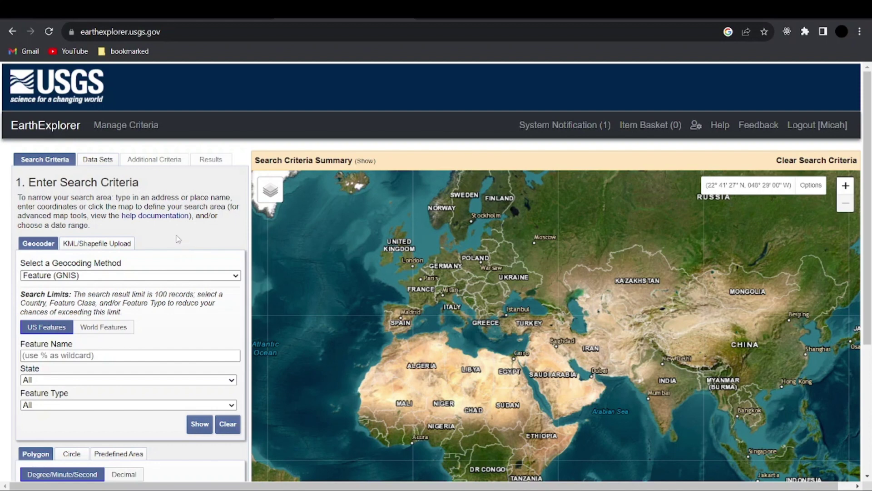
{"action": "scroll", "coordinate": [178, 238], "scroll_direction": "down", "scroll_amount": 3}
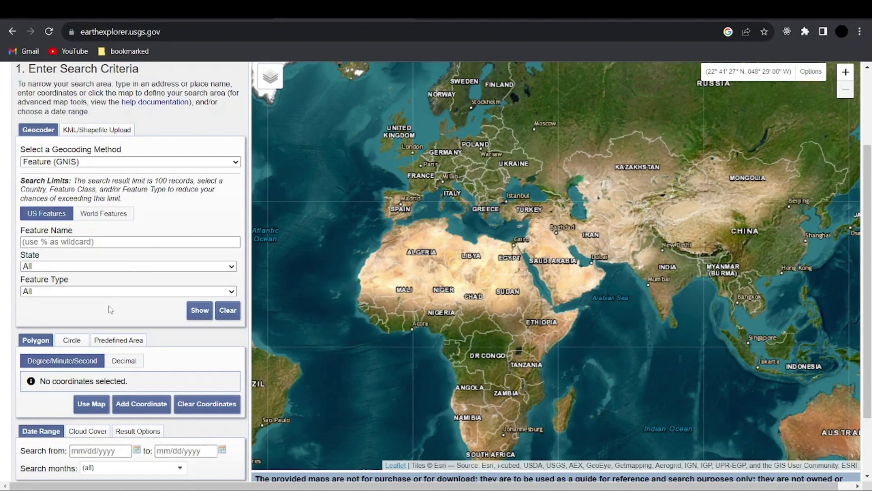
{"action": "scroll", "coordinate": [127, 323], "scroll_direction": "up", "scroll_amount": 3}
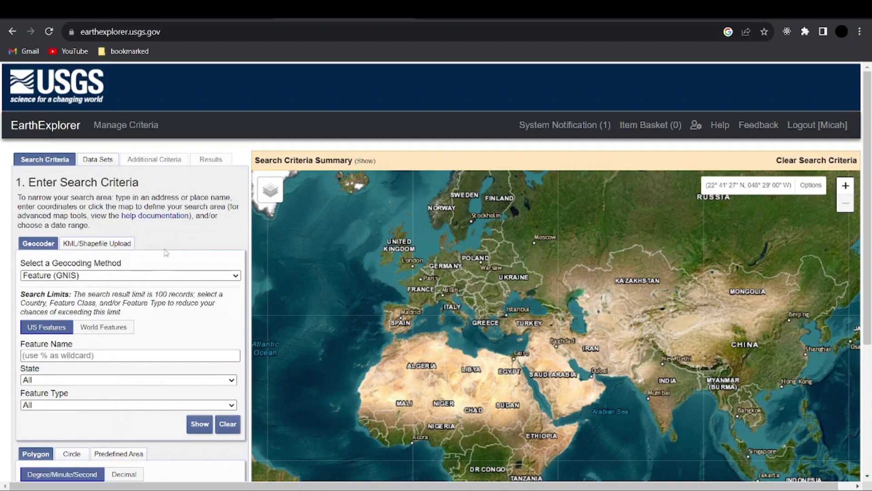
{"action": "scroll", "coordinate": [166, 245], "scroll_direction": "down", "scroll_amount": 3}
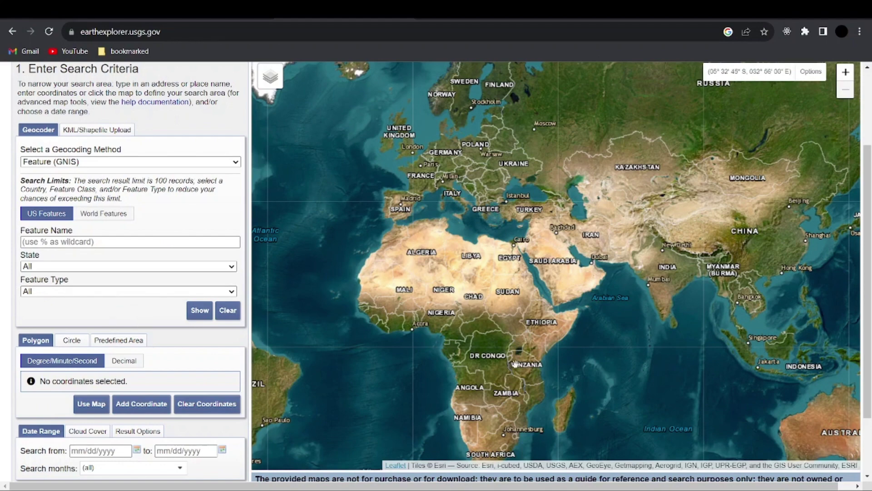
{"action": "scroll", "coordinate": [177, 204], "scroll_direction": "up", "scroll_amount": 3}
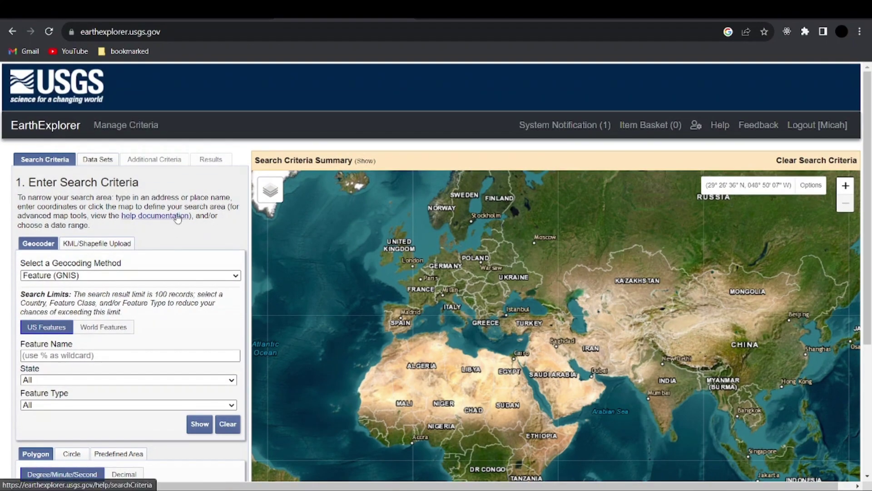
Draw a four-point search polygon around Nanyuki, Meru, Embu and Nyeri in Kenya, spanning about 0°07' N to 0°37' S and 36°54' to 37°47' E.
{"action": "scroll", "coordinate": [162, 247], "scroll_direction": "down", "scroll_amount": 4}
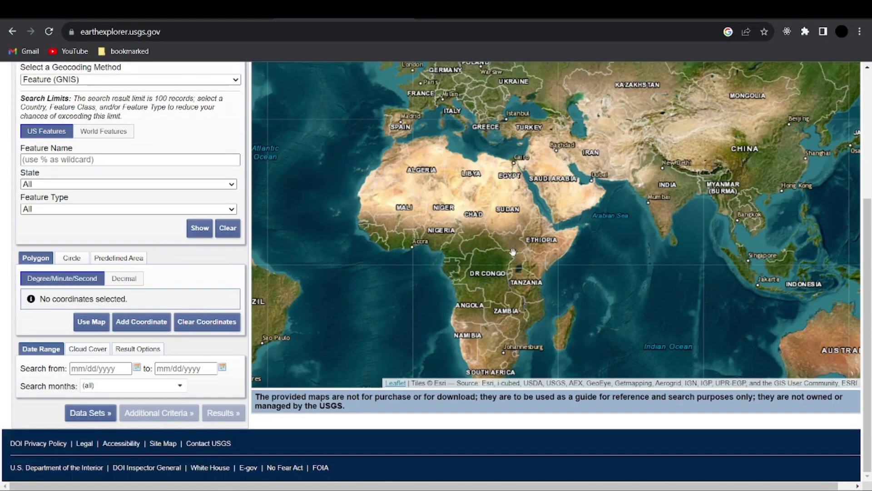
{"action": "scroll", "coordinate": [518, 249], "scroll_direction": "up", "scroll_amount": 3}
{"action": "left_click_drag", "start_coordinate": [512, 289], "coordinate": [413, 234]}
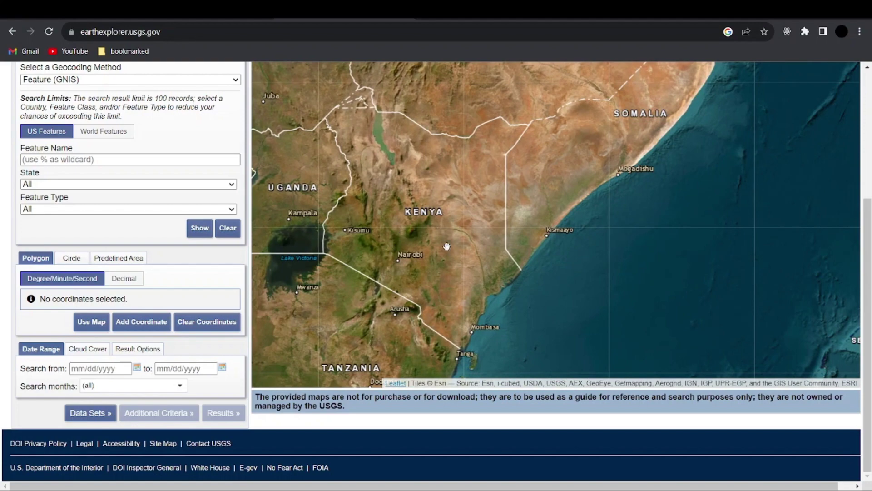
{"action": "scroll", "coordinate": [395, 258], "scroll_direction": "up", "scroll_amount": 2}
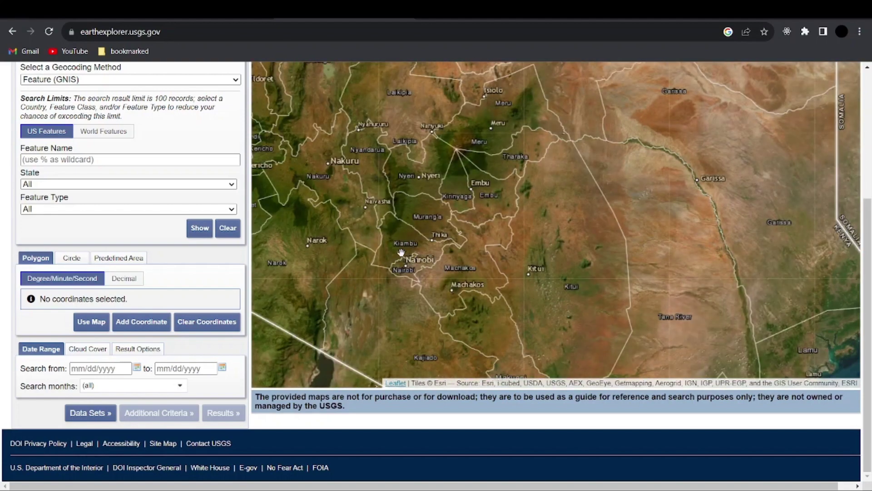
{"action": "left_click_drag", "start_coordinate": [400, 226], "coordinate": [425, 266]}
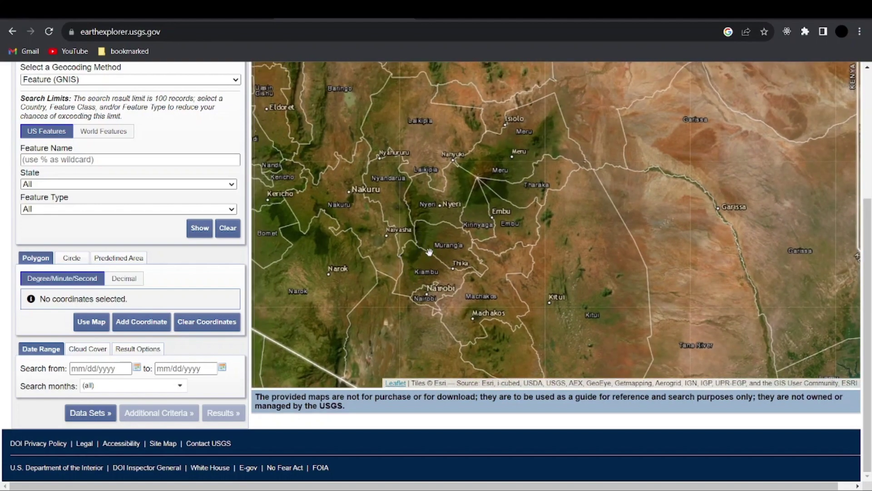
{"action": "left_click_drag", "start_coordinate": [422, 190], "coordinate": [451, 246]}
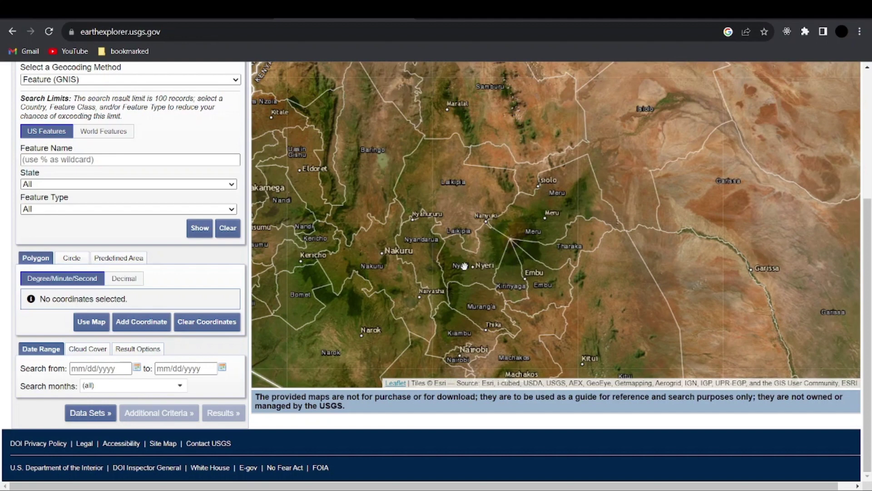
{"action": "left_click", "coordinate": [470, 210]}
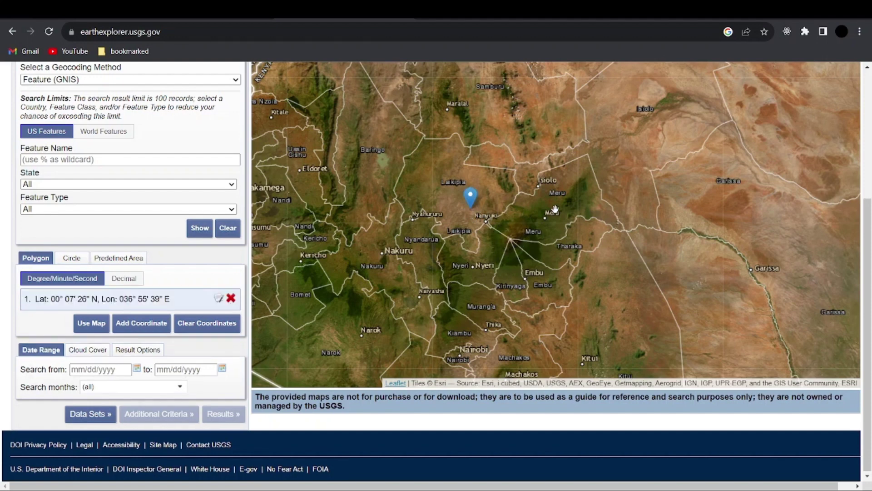
{"action": "left_click", "coordinate": [557, 212]}
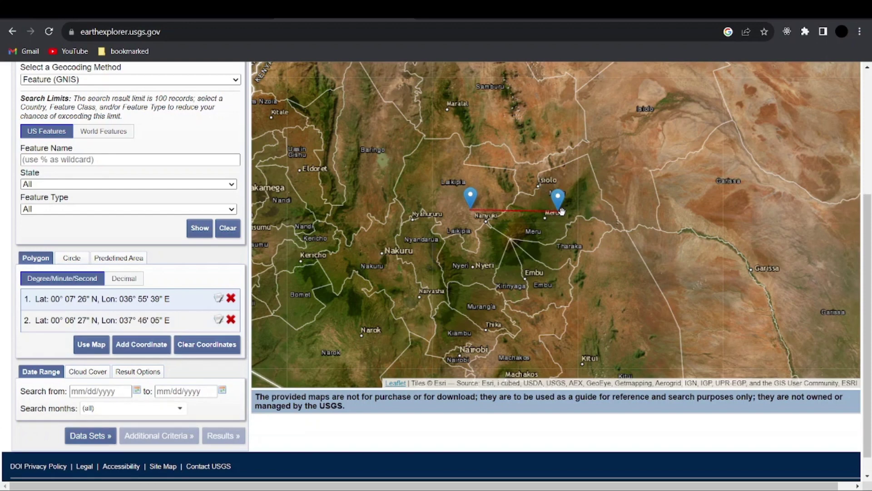
{"action": "left_click", "coordinate": [559, 283]}
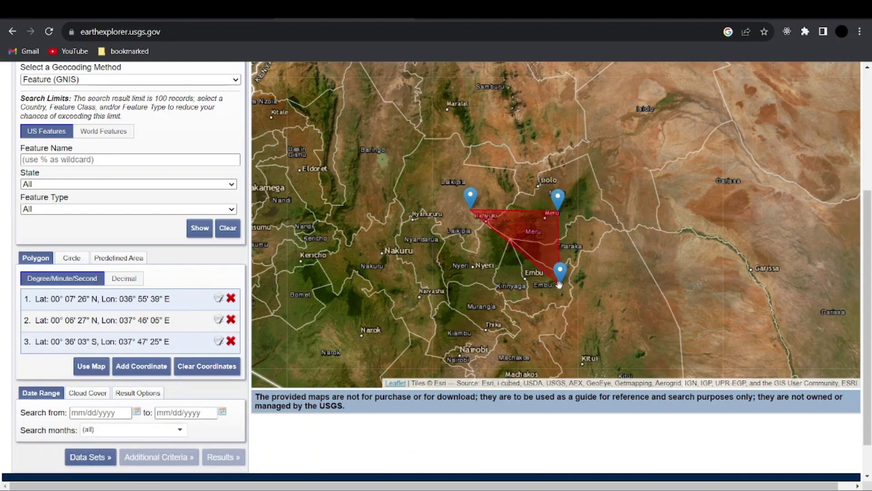
{"action": "left_click", "coordinate": [466, 286]}
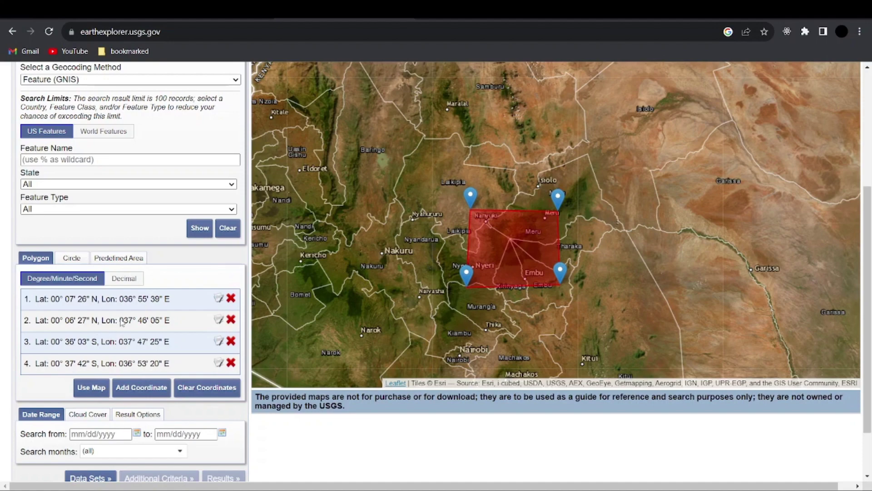
Select the SRTM 1 Arc-Second Global data set under Digital Elevation for the search.
{"action": "scroll", "coordinate": [148, 315], "scroll_direction": "down", "scroll_amount": 2}
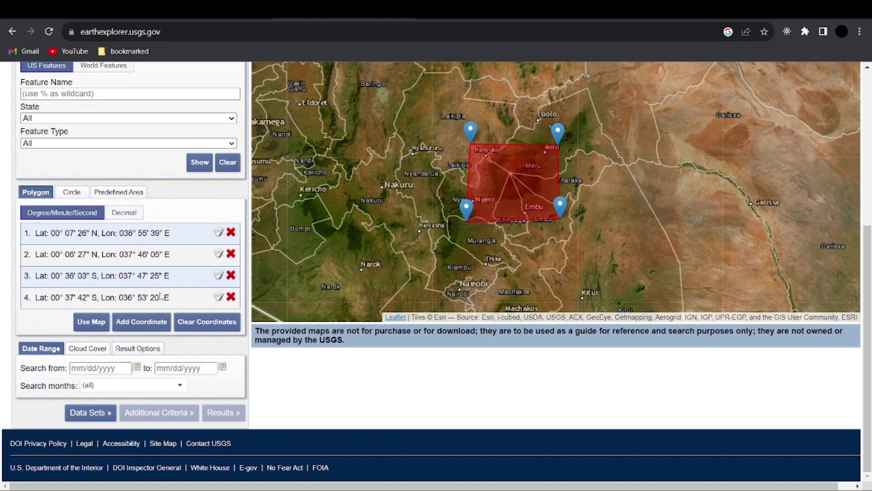
{"action": "scroll", "coordinate": [155, 255], "scroll_direction": "up", "scroll_amount": 5}
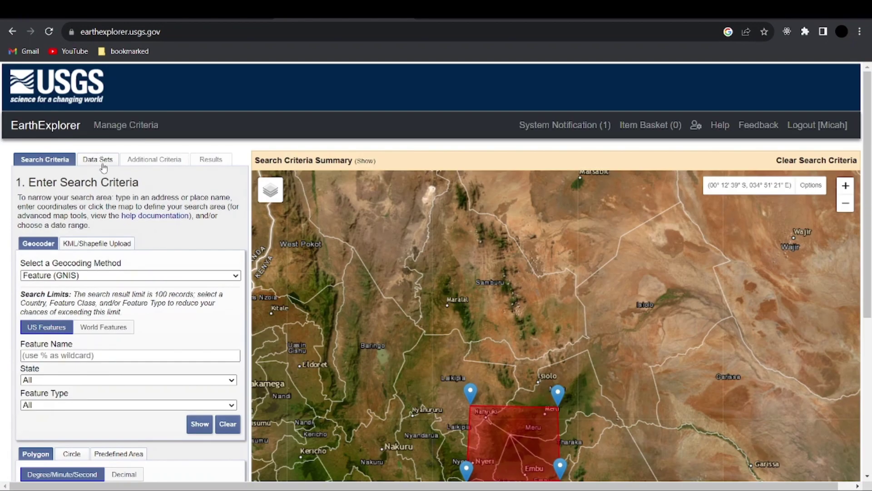
{"action": "left_click", "coordinate": [102, 165]}
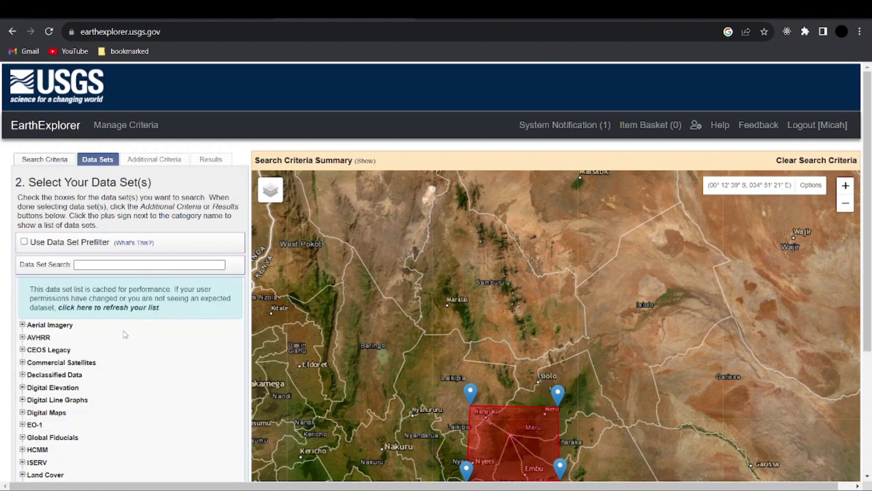
{"action": "scroll", "coordinate": [125, 334], "scroll_direction": "down", "scroll_amount": 3}
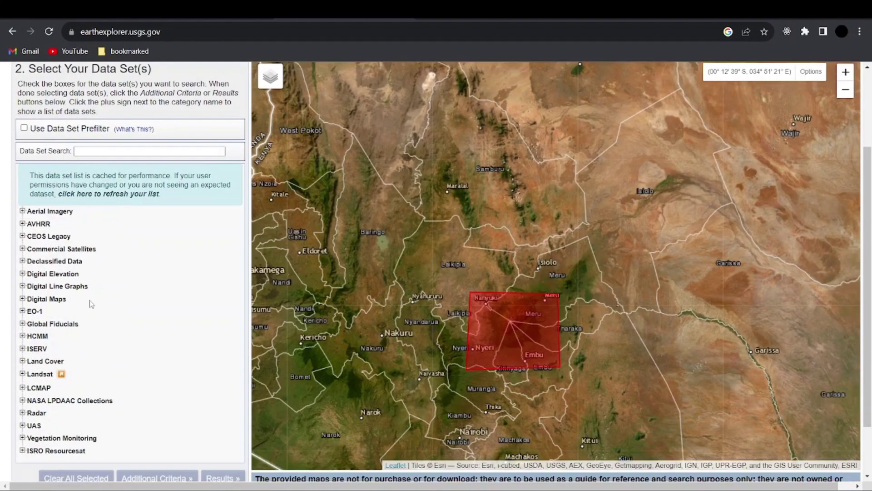
{"action": "left_click", "coordinate": [23, 274]}
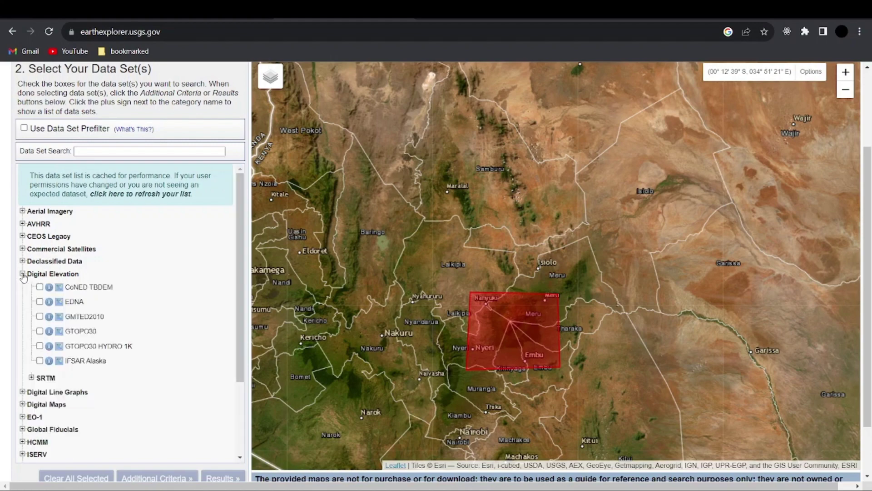
{"action": "left_click", "coordinate": [31, 377]}
{"action": "scroll", "coordinate": [101, 391], "scroll_direction": "down", "scroll_amount": 2}
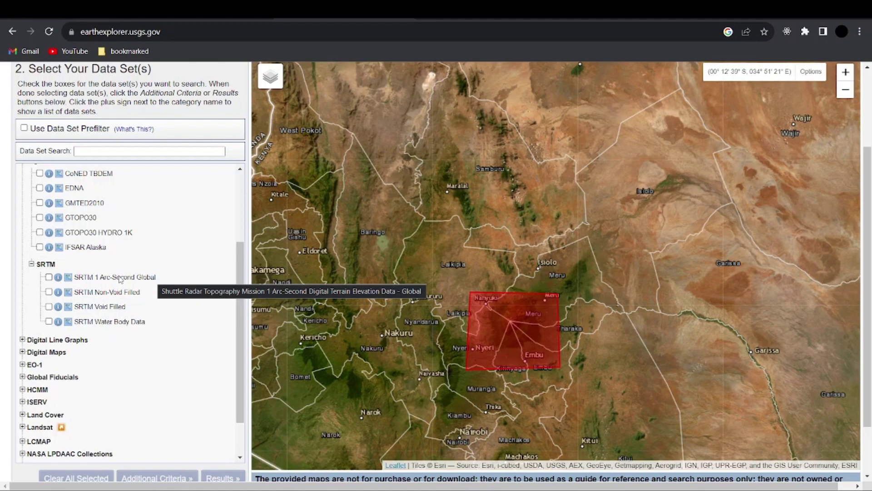
{"action": "left_click", "coordinate": [48, 277]}
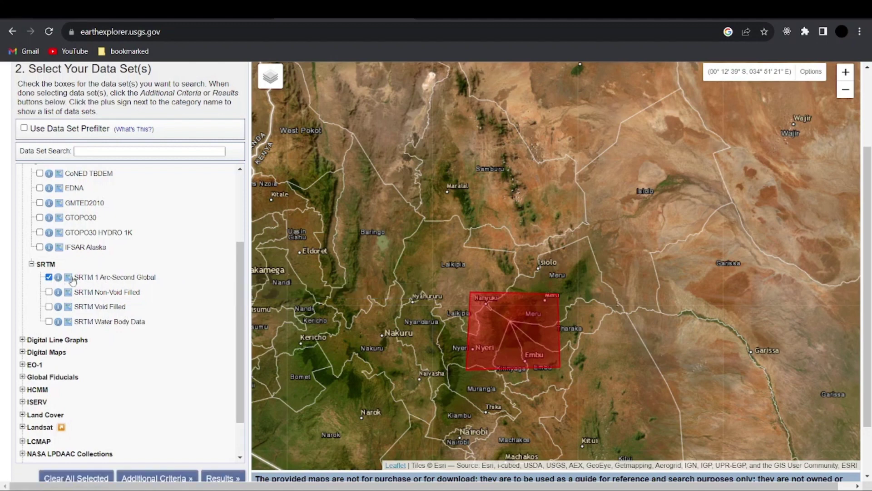
Run the search for the selected elevation data set and look through the resulting scenes.
{"action": "scroll", "coordinate": [139, 289], "scroll_direction": "down", "scroll_amount": 1}
{"action": "scroll", "coordinate": [138, 294], "scroll_direction": "down", "scroll_amount": 1}
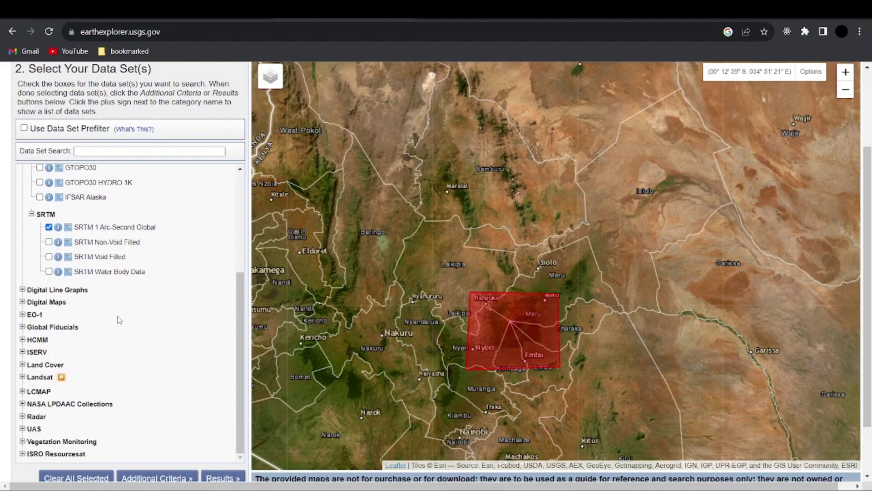
{"action": "scroll", "coordinate": [119, 319], "scroll_direction": "down", "scroll_amount": 2}
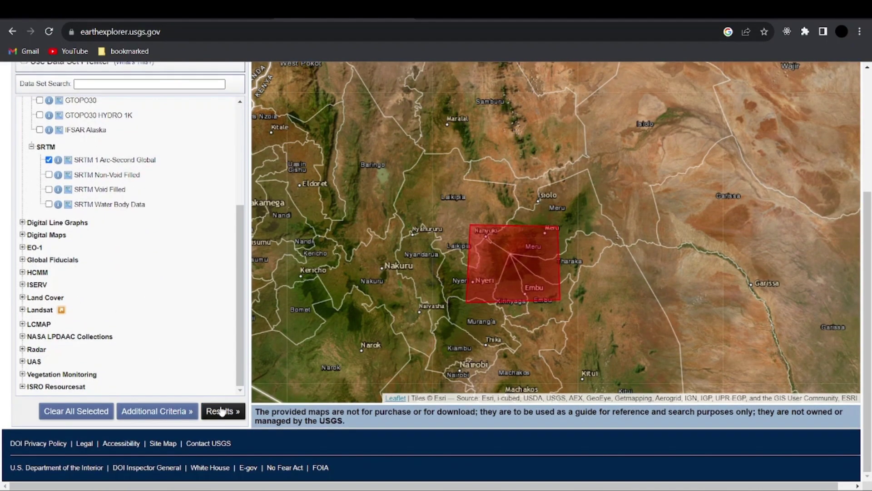
{"action": "left_click", "coordinate": [221, 411]}
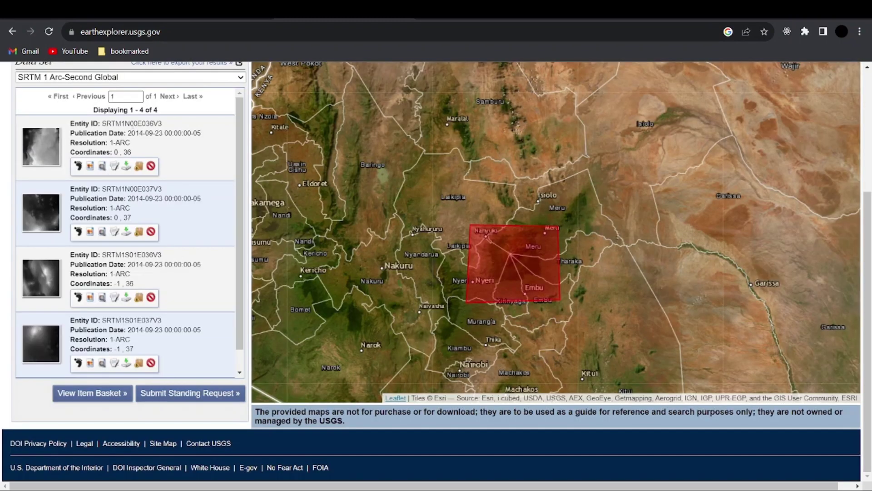
{"action": "scroll", "coordinate": [155, 177], "scroll_direction": "down", "scroll_amount": 2}
{"action": "scroll", "coordinate": [144, 187], "scroll_direction": "up", "scroll_amount": 2}
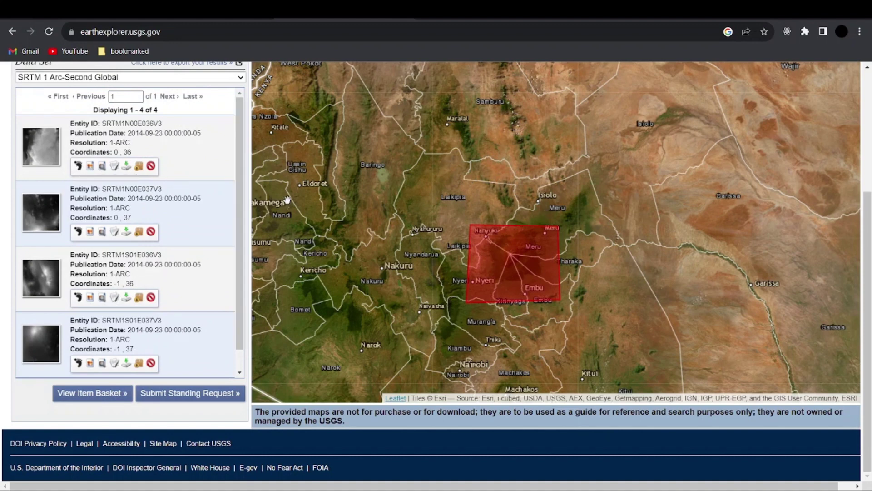
Show the footprint of scene SRTM1N00E036V3 on the map, compare its overlap with the search polygon, and hide it again.
{"action": "left_click", "coordinate": [78, 166]}
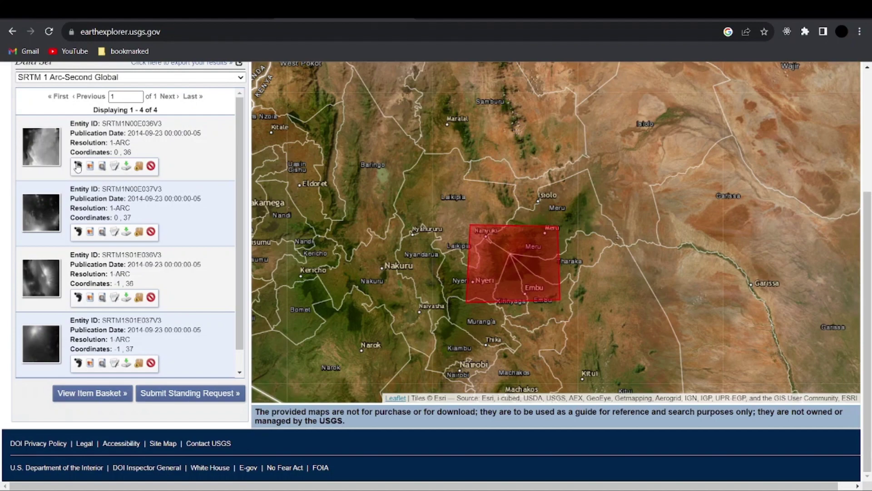
{"action": "scroll", "coordinate": [526, 222], "scroll_direction": "down", "scroll_amount": 5}
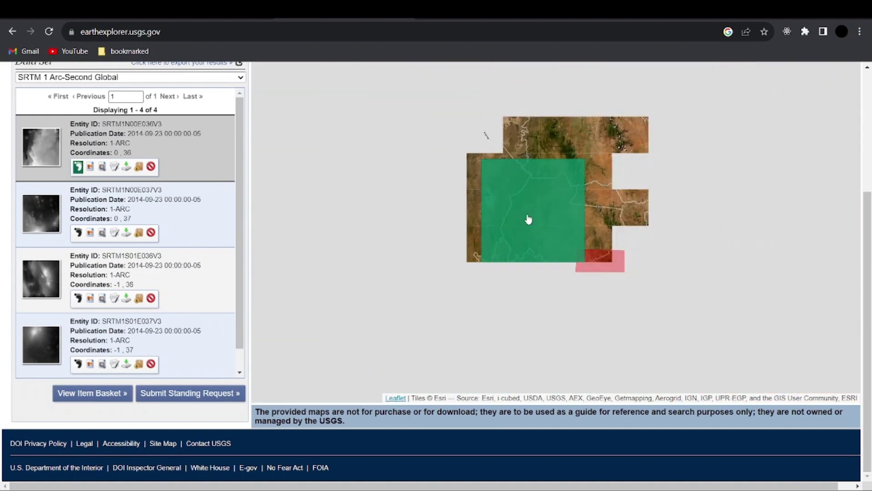
{"action": "left_click_drag", "start_coordinate": [537, 214], "coordinate": [446, 199]}
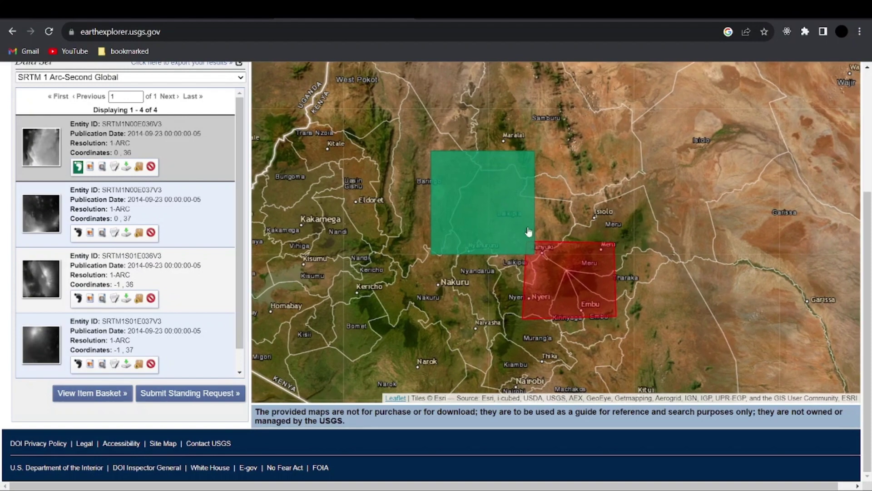
{"action": "scroll", "coordinate": [535, 250], "scroll_direction": "up", "scroll_amount": 2}
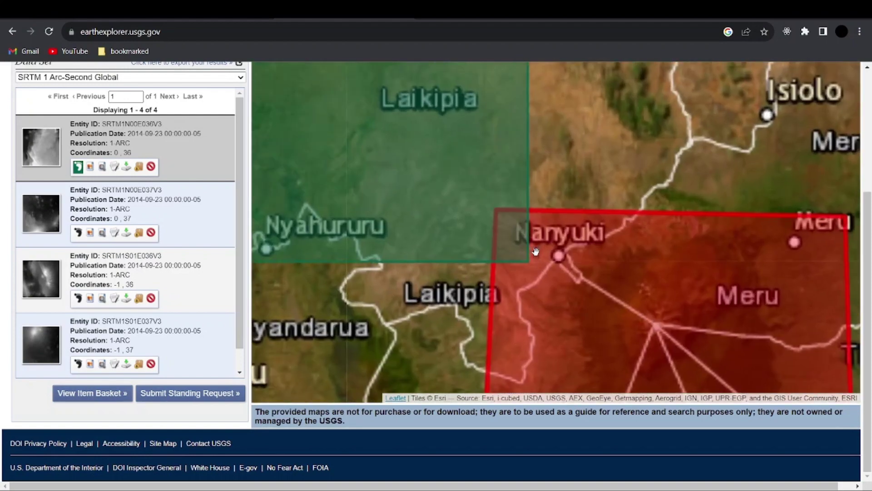
{"action": "left_click_drag", "start_coordinate": [553, 296], "coordinate": [539, 227]}
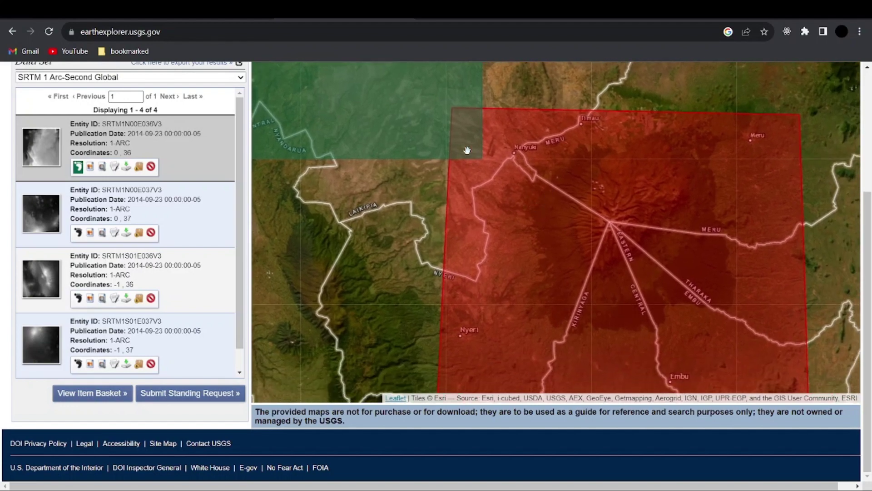
{"action": "left_click_drag", "start_coordinate": [607, 304], "coordinate": [592, 212]}
{"action": "scroll", "coordinate": [548, 235], "scroll_direction": "down", "scroll_amount": 2}
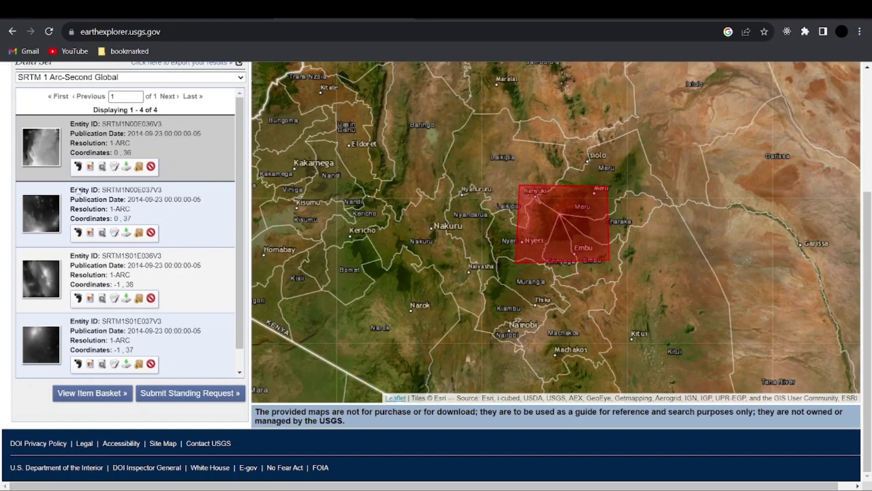
Show the footprints of scenes SRTM1N00E037V3 and SRTM1S01E036V3 on the map to check their coverage of the search polygon.
{"action": "left_click", "coordinate": [76, 233]}
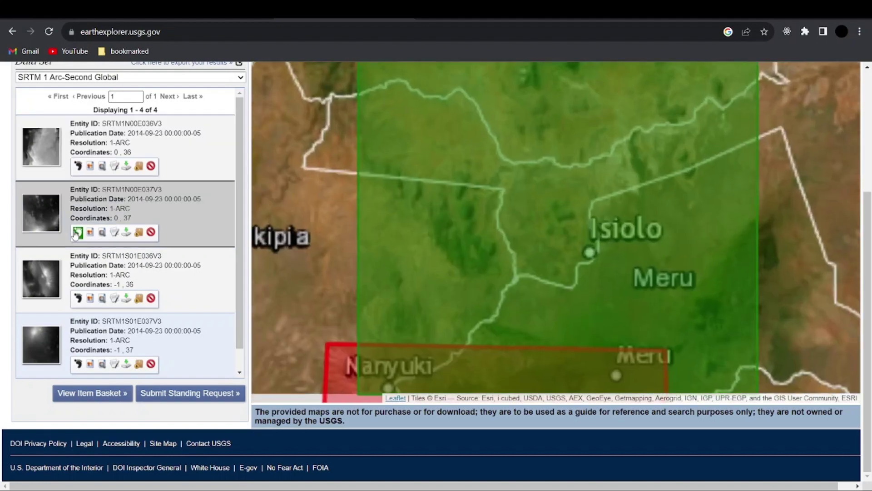
{"action": "scroll", "coordinate": [442, 231], "scroll_direction": "down", "scroll_amount": 3}
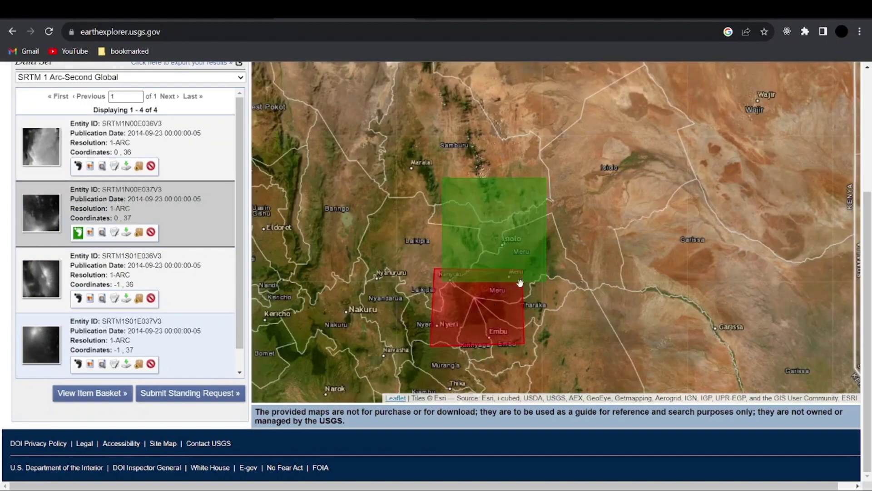
{"action": "left_click_drag", "start_coordinate": [481, 296], "coordinate": [491, 220]}
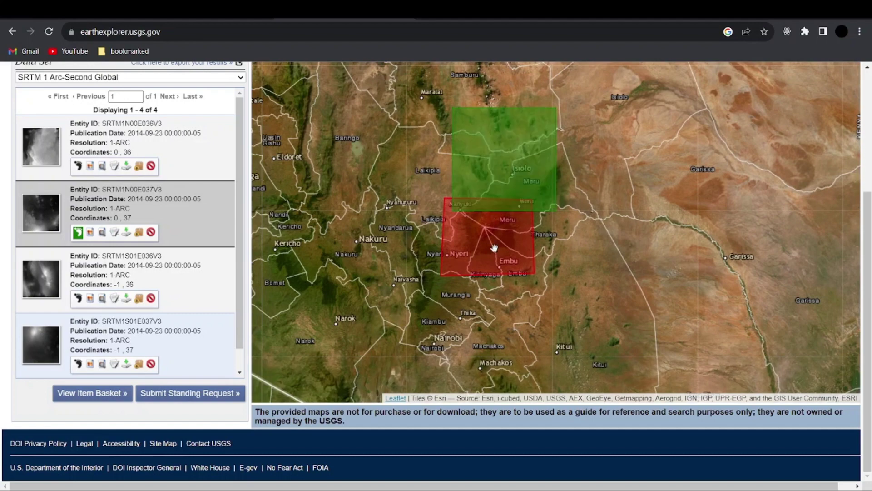
{"action": "left_click", "coordinate": [79, 298]}
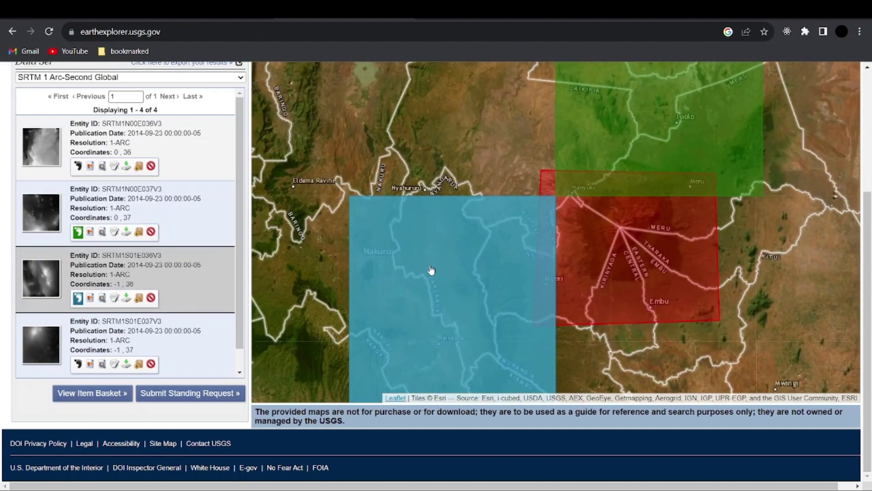
Show only the footprint of scene SRTM1S01E037V3 on the map and check how it covers the search polygon.
{"action": "left_click", "coordinate": [78, 364]}
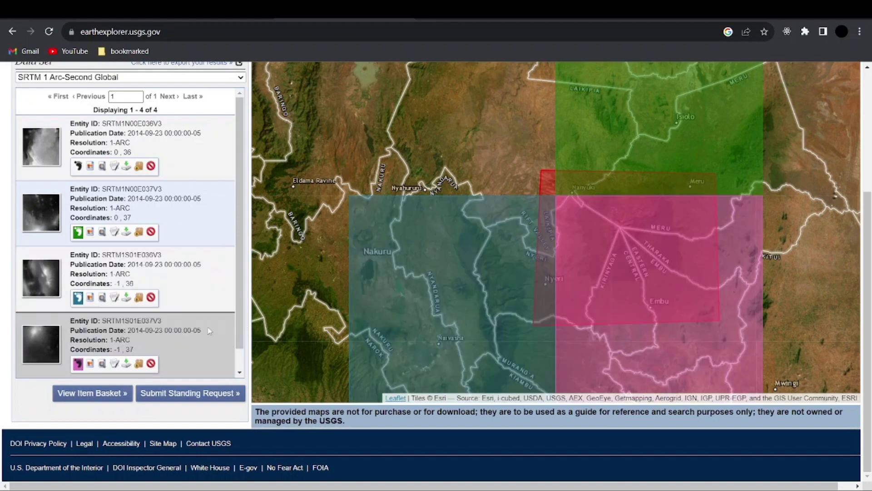
{"action": "left_click", "coordinate": [78, 300]}
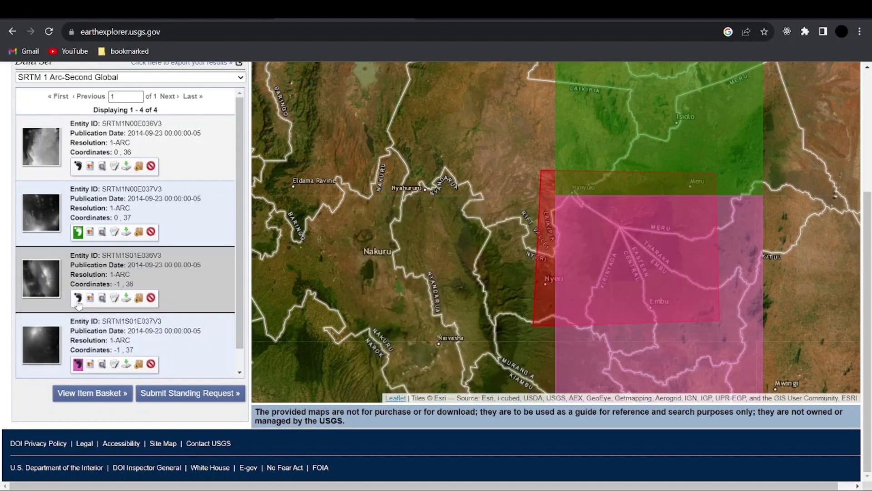
{"action": "left_click", "coordinate": [78, 232]}
{"action": "left_click_drag", "start_coordinate": [598, 278], "coordinate": [563, 201]}
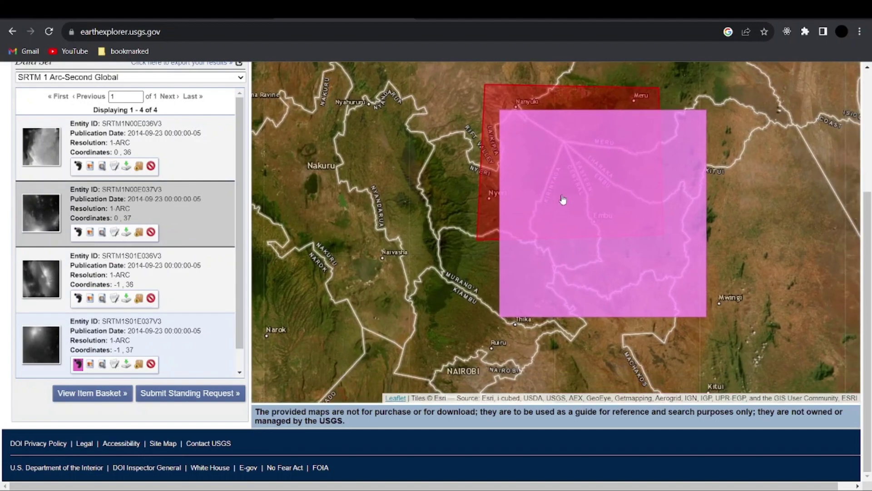
{"action": "scroll", "coordinate": [563, 201], "scroll_direction": "up", "scroll_amount": 2}
{"action": "scroll", "coordinate": [557, 181], "scroll_direction": "down", "scroll_amount": 2}
{"action": "left_click_drag", "start_coordinate": [554, 118], "coordinate": [552, 221]}
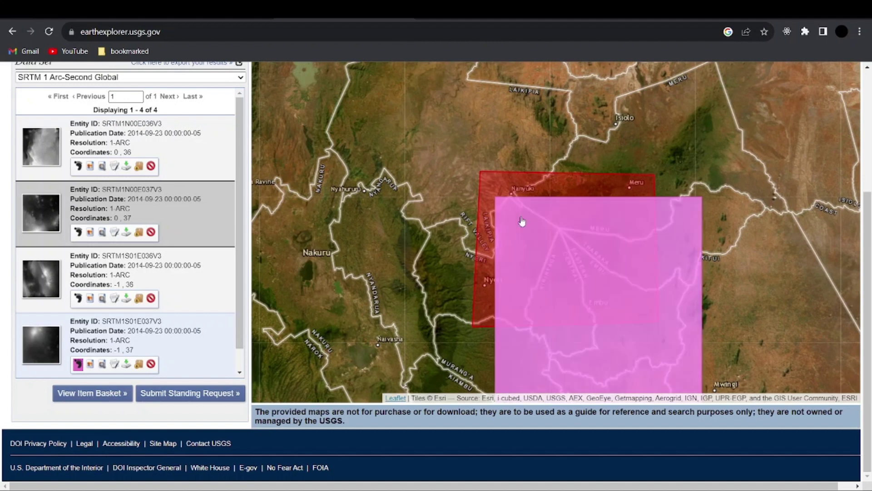
{"action": "left_click_drag", "start_coordinate": [562, 261], "coordinate": [552, 212]}
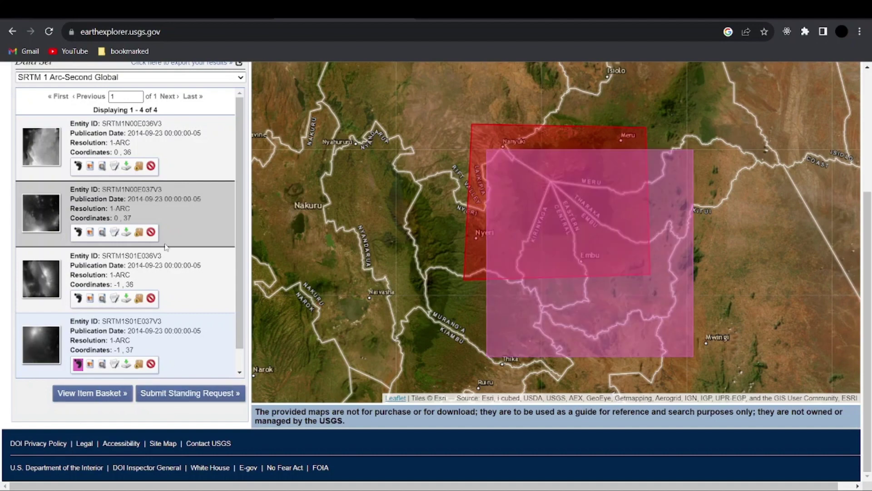
Download scene SRTM1N00E037V3 in the GeoTIFF 1 Arc-second format and close the download options.
{"action": "left_click", "coordinate": [128, 234]}
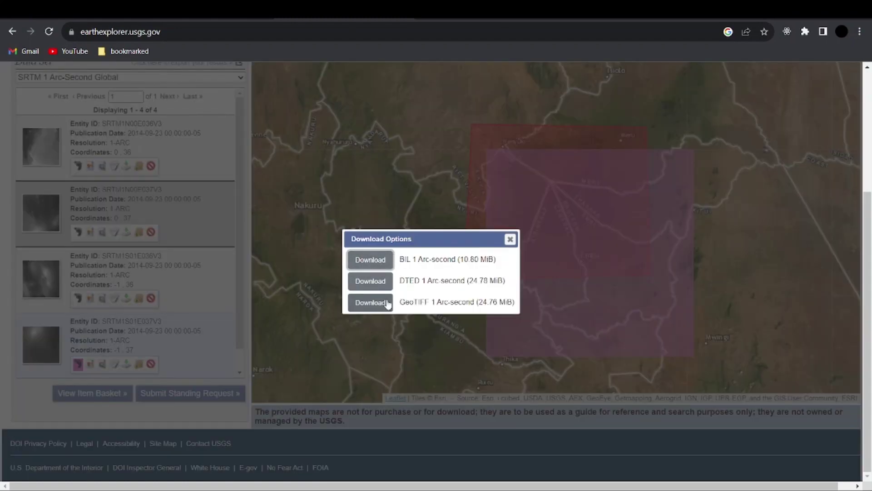
{"action": "left_click", "coordinate": [370, 302]}
{"action": "left_click", "coordinate": [511, 241]}
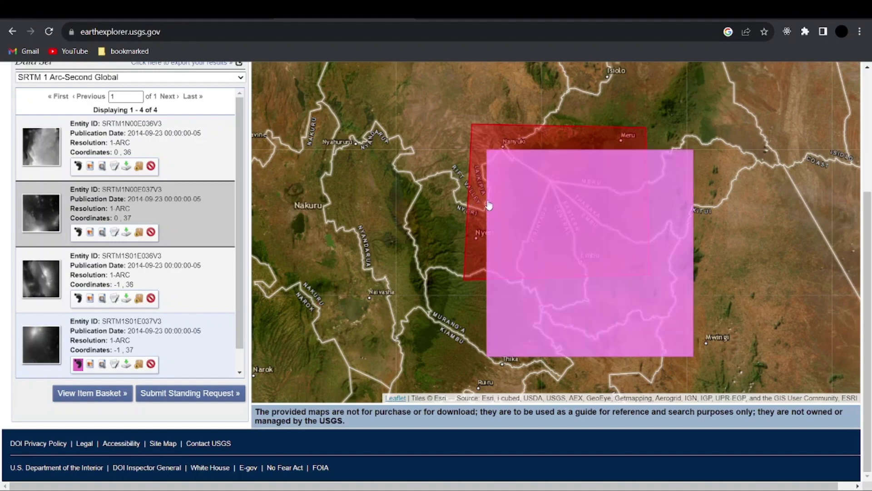
{"action": "scroll", "coordinate": [499, 191], "scroll_direction": "down", "scroll_amount": 2}
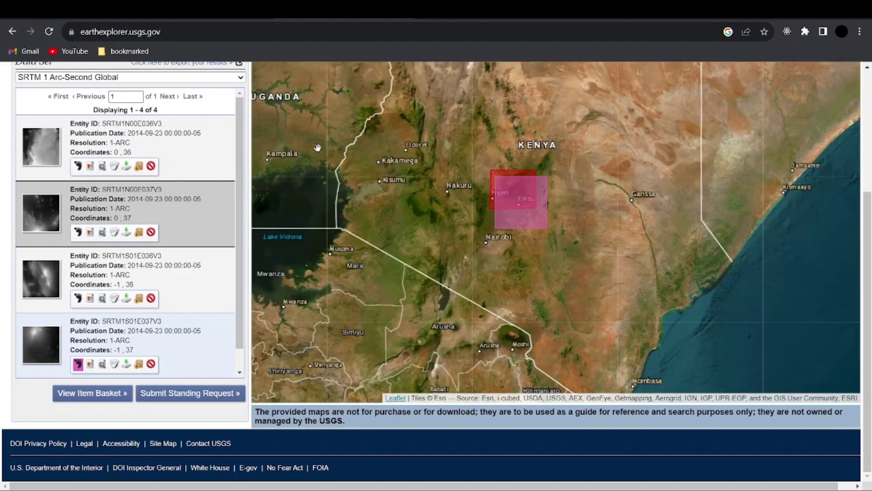
Switch to the RCMRD Africa GeoPortal site and go back from the elevation data results to its home page.
{"action": "left_click", "coordinate": [346, 11]}
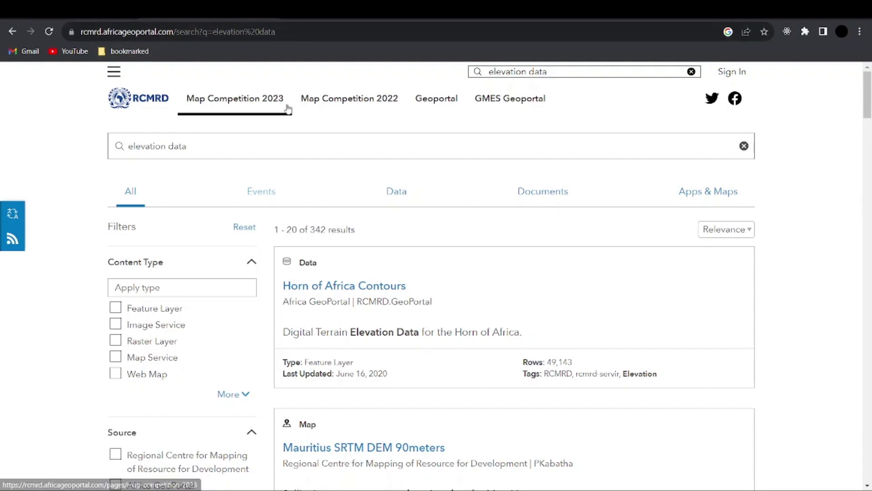
{"action": "scroll", "coordinate": [414, 220], "scroll_direction": "down", "scroll_amount": 5}
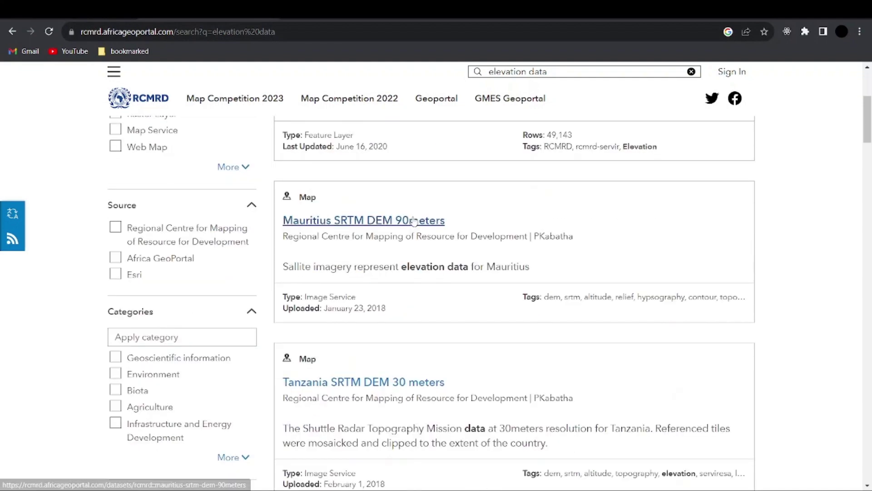
{"action": "scroll", "coordinate": [411, 220], "scroll_direction": "up", "scroll_amount": 5}
{"action": "left_click", "coordinate": [13, 32]}
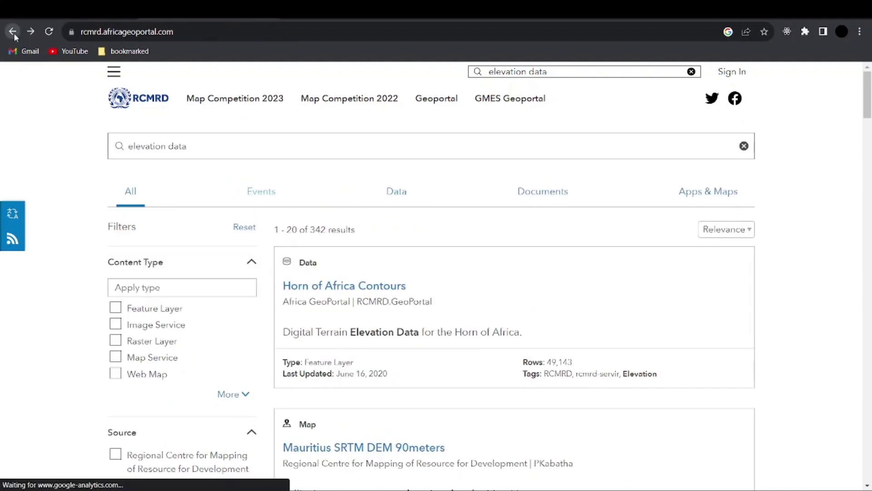
{"action": "scroll", "coordinate": [377, 284], "scroll_direction": "down", "scroll_amount": 7}
{"action": "scroll", "coordinate": [377, 283], "scroll_direction": "up", "scroll_amount": 7}
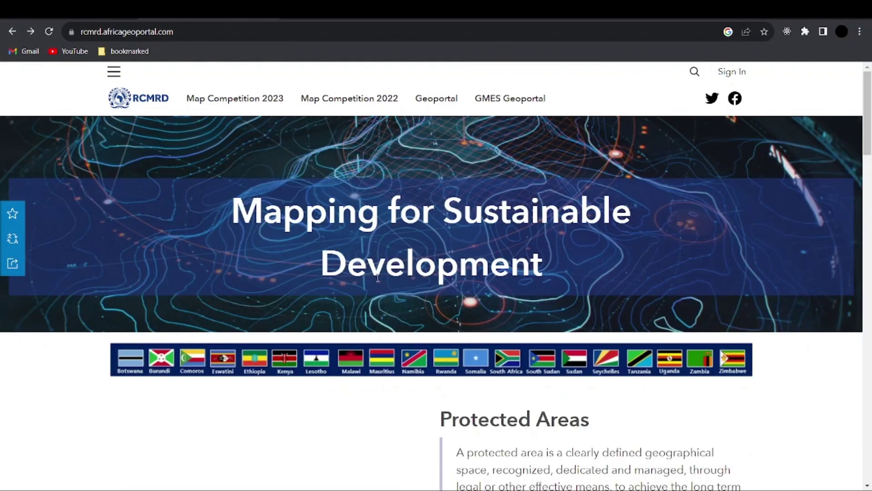
Search the RCMRD portal for "elevation data" and look through the first page of results.
{"action": "left_click", "coordinate": [695, 72]}
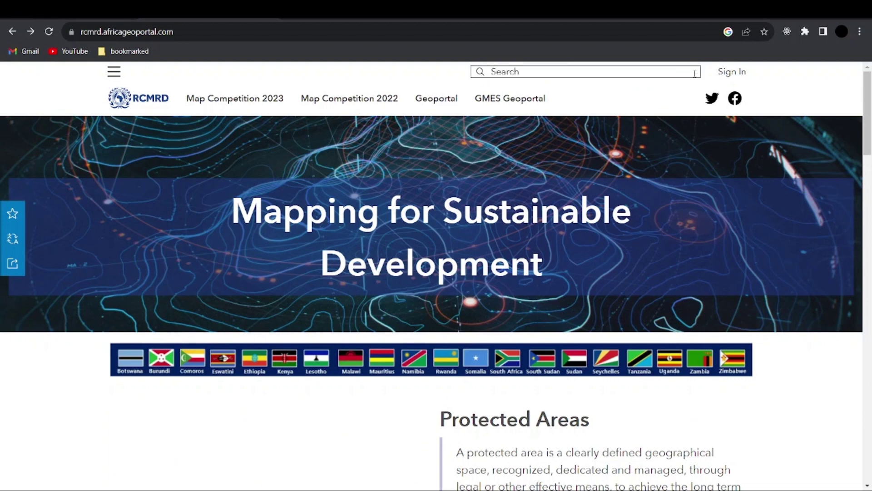
{"action": "left_click", "coordinate": [563, 109]}
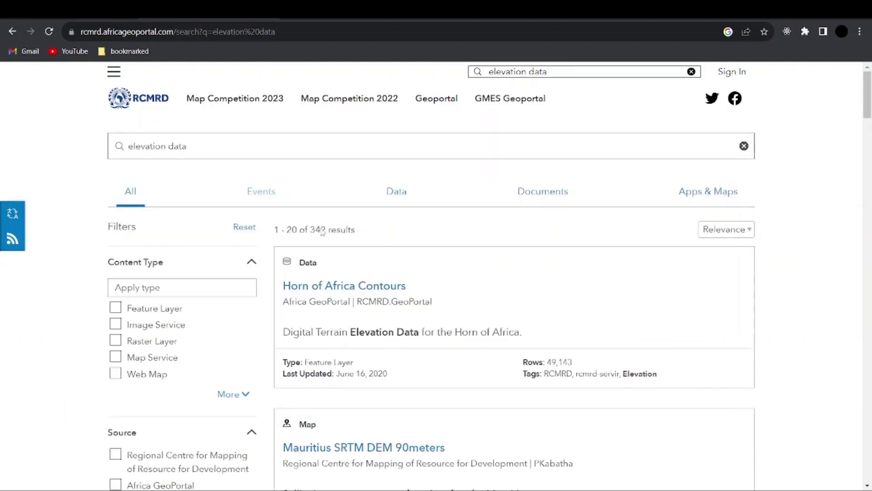
{"action": "scroll", "coordinate": [337, 290], "scroll_direction": "down", "scroll_amount": 13}
{"action": "scroll", "coordinate": [338, 292], "scroll_direction": "down", "scroll_amount": 20}
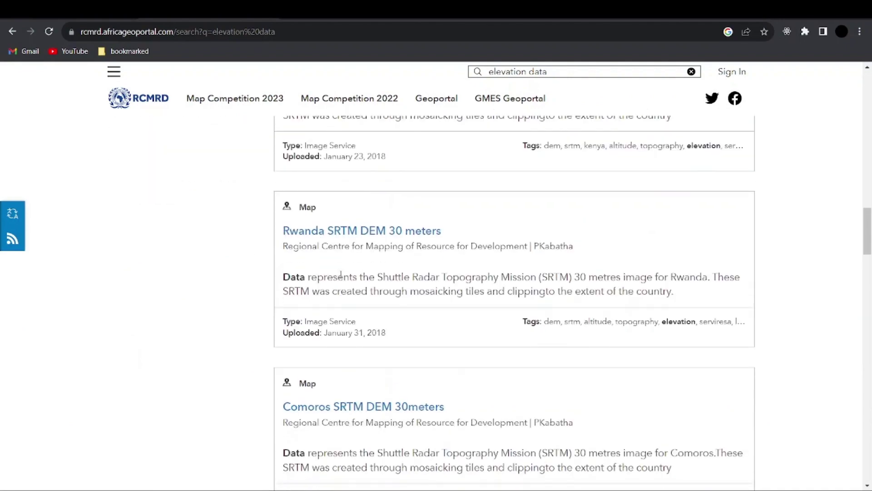
{"action": "scroll", "coordinate": [381, 272], "scroll_direction": "down", "scroll_amount": 10}
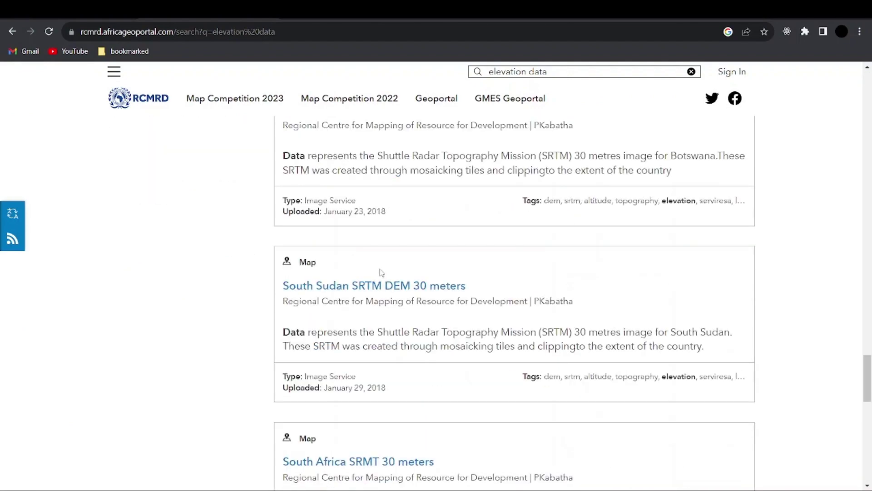
{"action": "scroll", "coordinate": [381, 272], "scroll_direction": "down", "scroll_amount": 10}
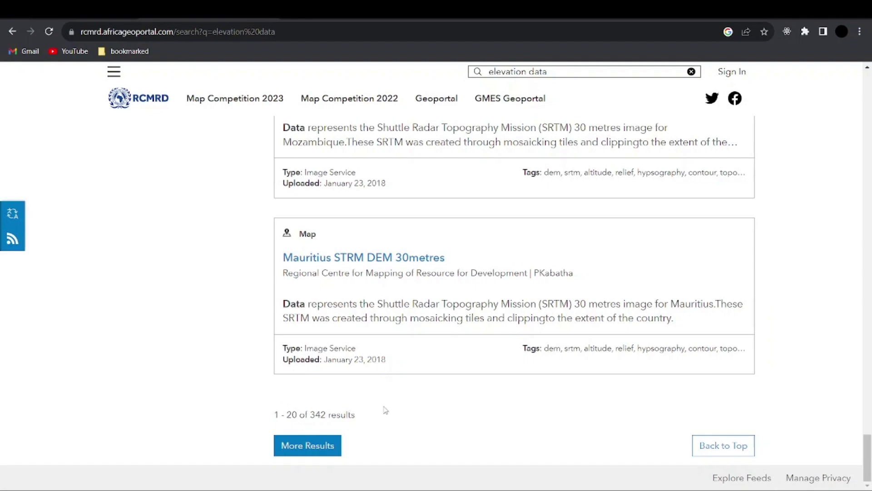
Locate the Kenya SRTM DEM 30meters data set among the search results and read its description.
{"action": "scroll", "coordinate": [440, 396], "scroll_direction": "up", "scroll_amount": 20}
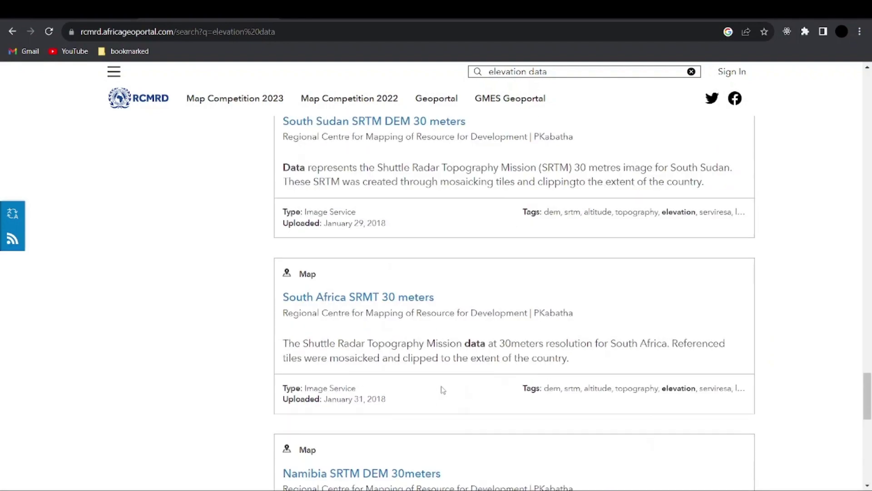
{"action": "scroll", "coordinate": [442, 386], "scroll_direction": "up", "scroll_amount": 15}
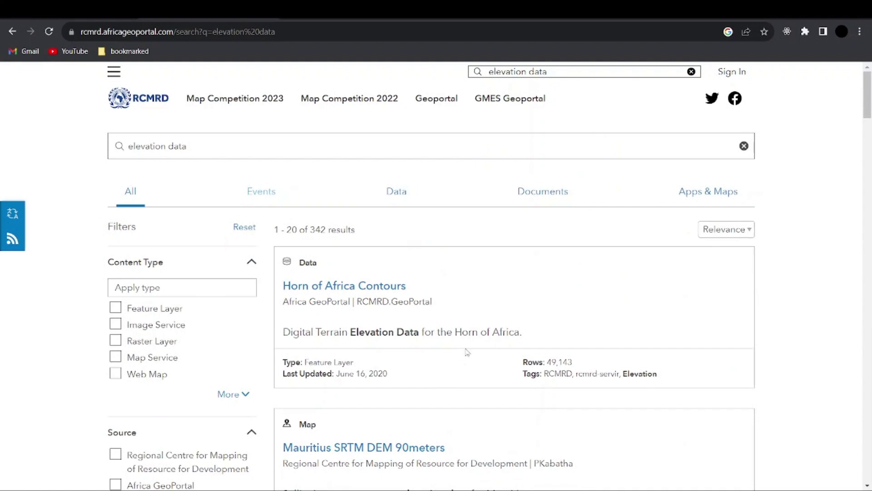
{"action": "scroll", "coordinate": [410, 301], "scroll_direction": "down", "scroll_amount": 1}
{"action": "scroll", "coordinate": [410, 301], "scroll_direction": "down", "scroll_amount": 15}
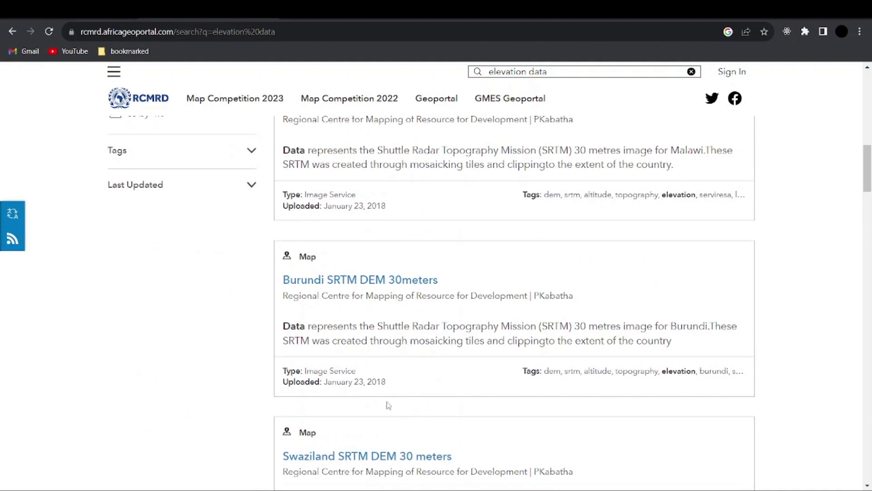
{"action": "scroll", "coordinate": [385, 402], "scroll_direction": "down", "scroll_amount": 14}
{"action": "scroll", "coordinate": [401, 367], "scroll_direction": "up", "scroll_amount": 15}
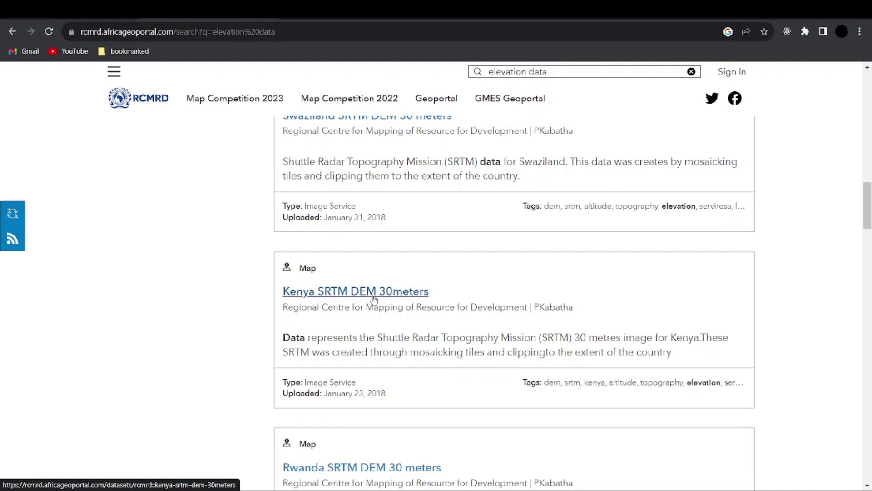
{"action": "scroll", "coordinate": [389, 326], "scroll_direction": "down", "scroll_amount": 3}
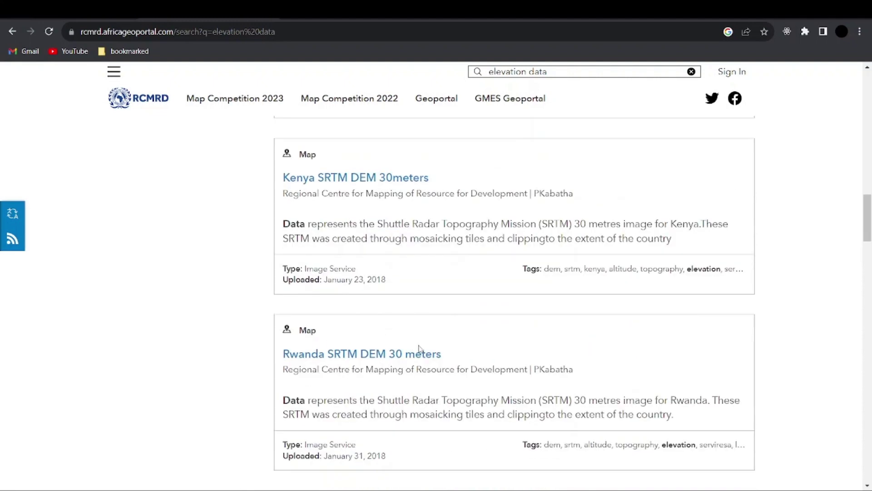
{"action": "scroll", "coordinate": [388, 271], "scroll_direction": "up", "scroll_amount": 3}
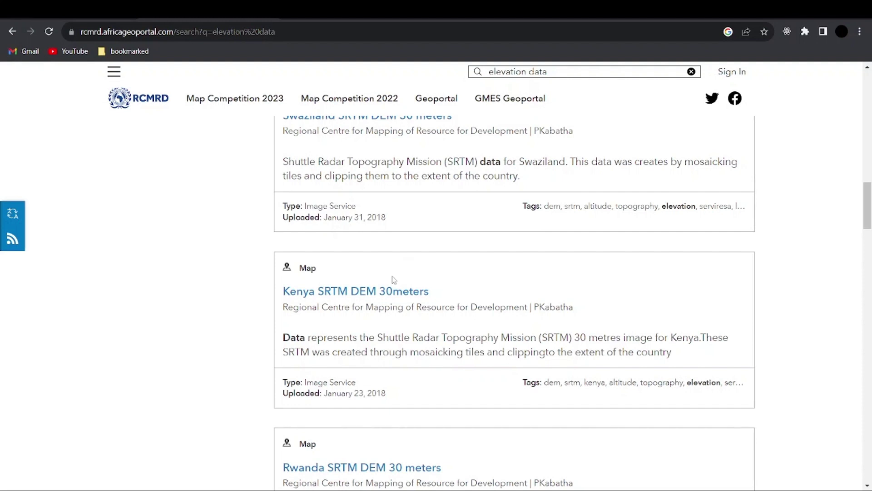
{"action": "scroll", "coordinate": [393, 279], "scroll_direction": "up", "scroll_amount": 10}
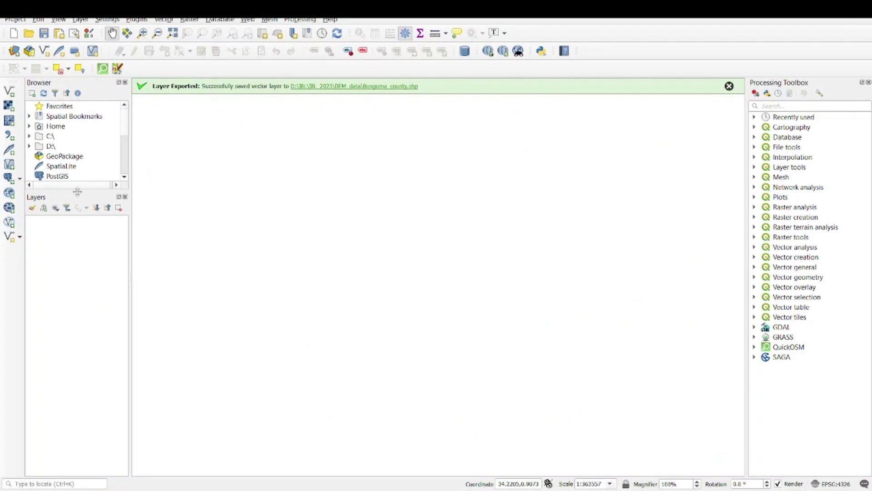
Switch to QGIS and add Kenya_SRTM30meters.tif from the DEM_data folder as a raster layer.
{"action": "left_click_drag", "start_coordinate": [78, 191], "coordinate": [78, 232]}
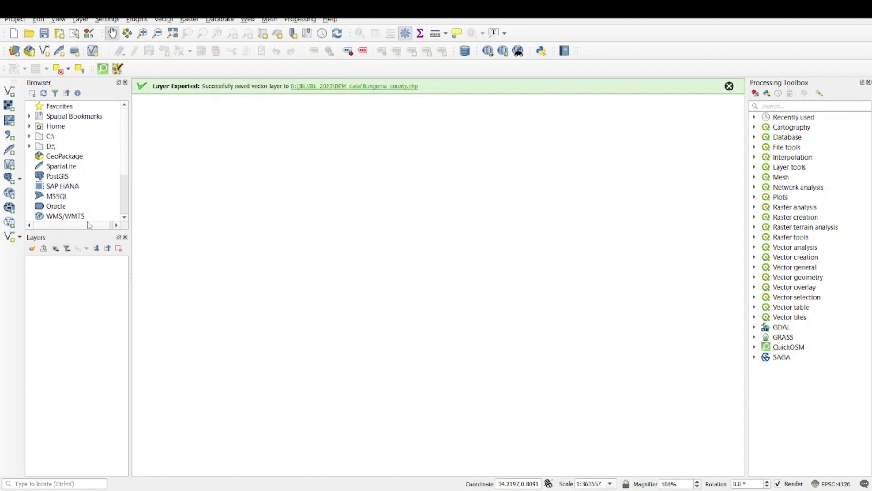
{"action": "left_click_drag", "start_coordinate": [94, 232], "coordinate": [93, 215]}
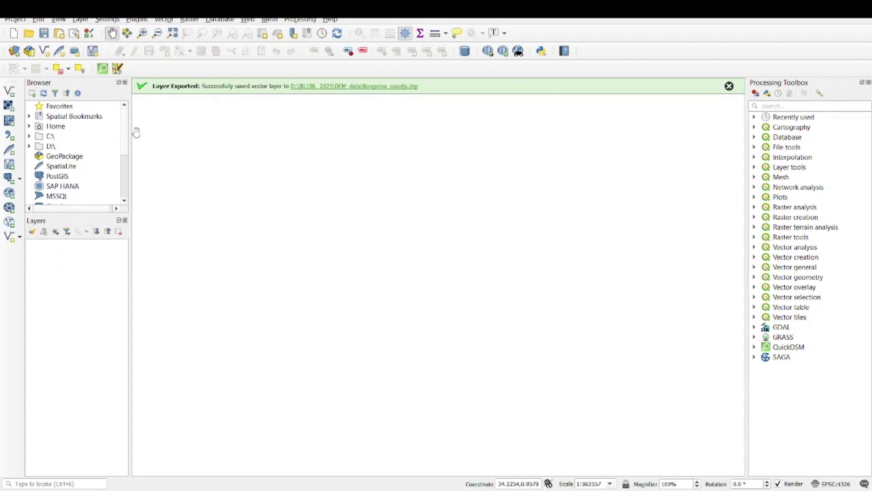
{"action": "left_click", "coordinate": [81, 21]}
{"action": "mouse_move", "coordinate": [112, 58]}
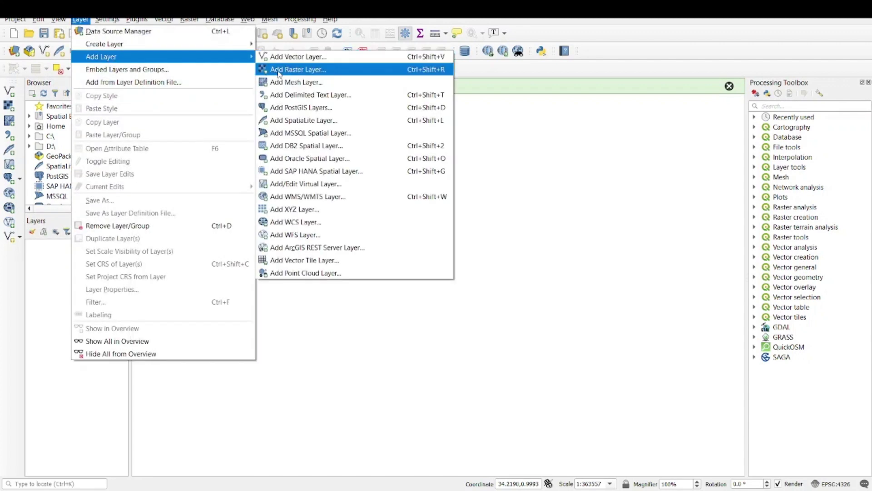
{"action": "left_click", "coordinate": [301, 71]}
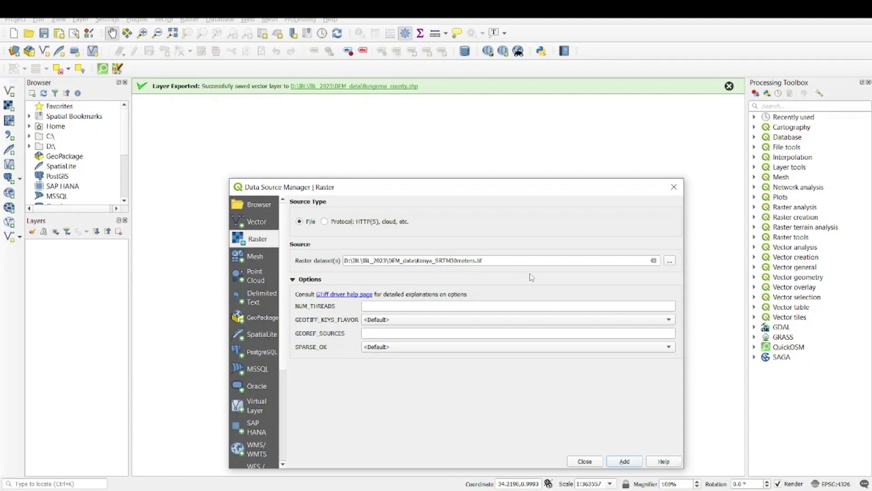
{"action": "left_click_drag", "start_coordinate": [486, 260], "coordinate": [406, 260]}
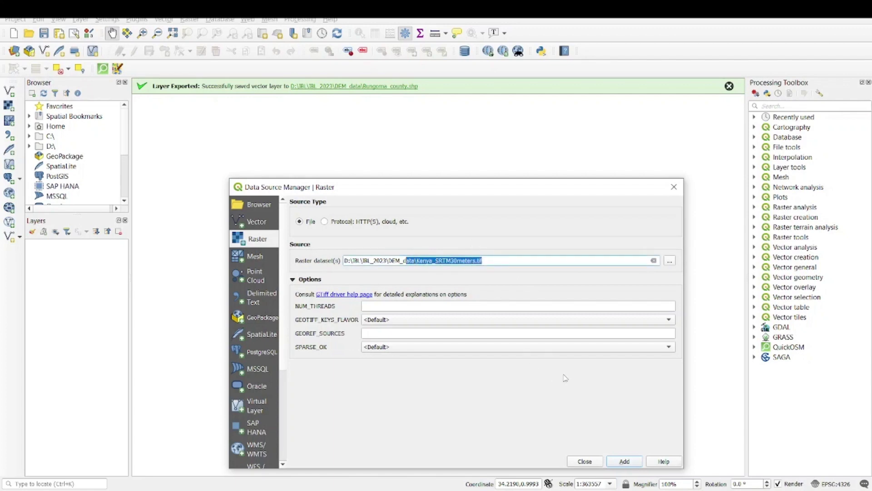
{"action": "left_click", "coordinate": [626, 462]}
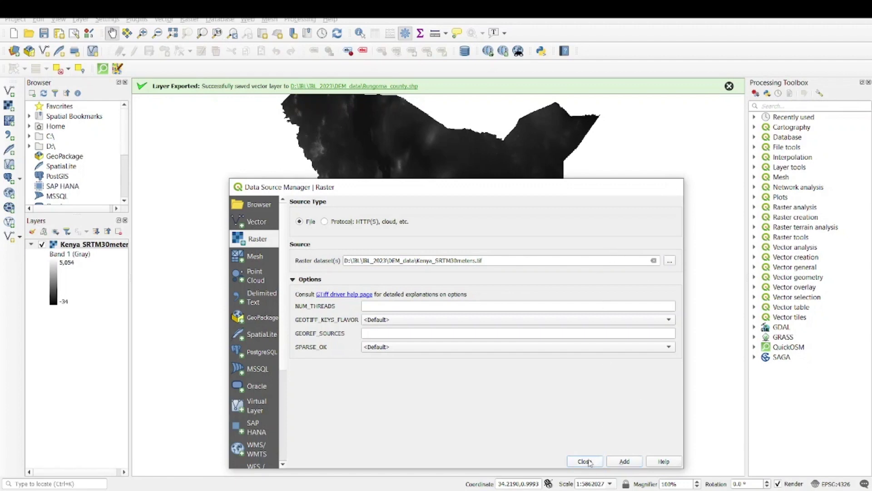
{"action": "left_click", "coordinate": [586, 461]}
Examine the Kenya elevation raster across the country's extent on the map canvas.
{"action": "scroll", "coordinate": [361, 275], "scroll_direction": "up", "scroll_amount": 1}
{"action": "scroll", "coordinate": [377, 238], "scroll_direction": "down", "scroll_amount": 2}
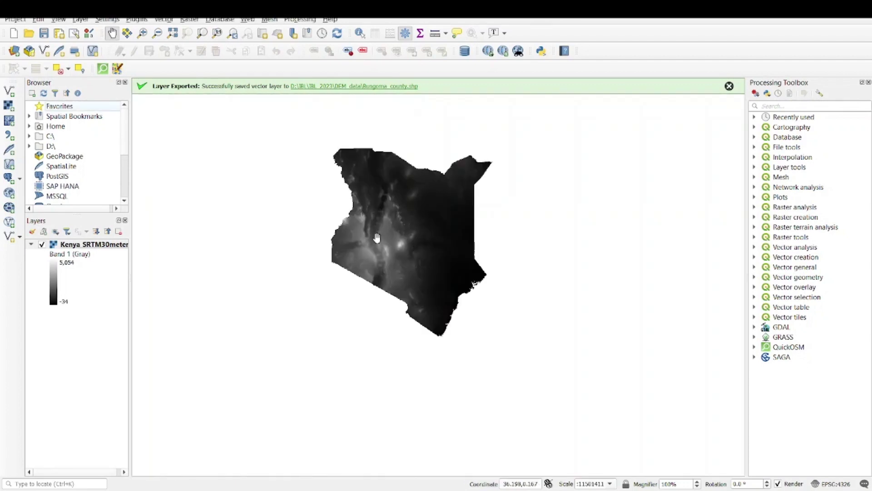
{"action": "left_click_drag", "start_coordinate": [377, 238], "coordinate": [380, 310]}
{"action": "scroll", "coordinate": [380, 309], "scroll_direction": "up", "scroll_amount": 1}
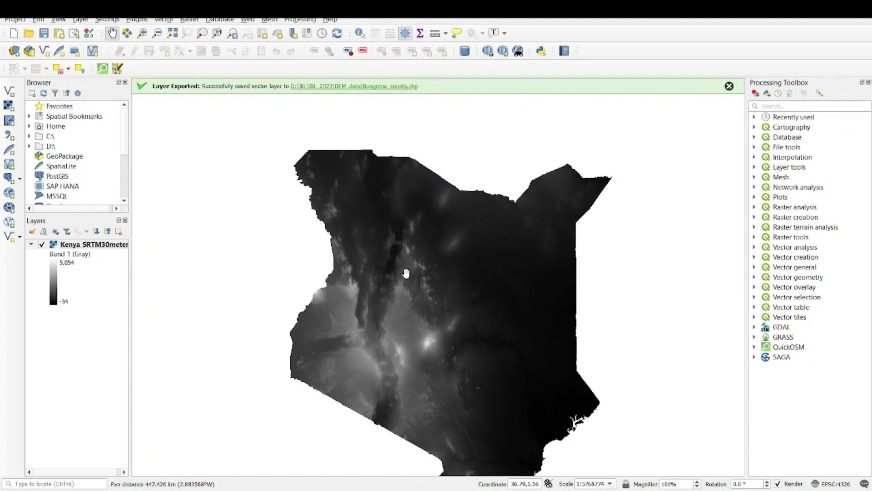
{"action": "left_click_drag", "start_coordinate": [405, 273], "coordinate": [389, 301]}
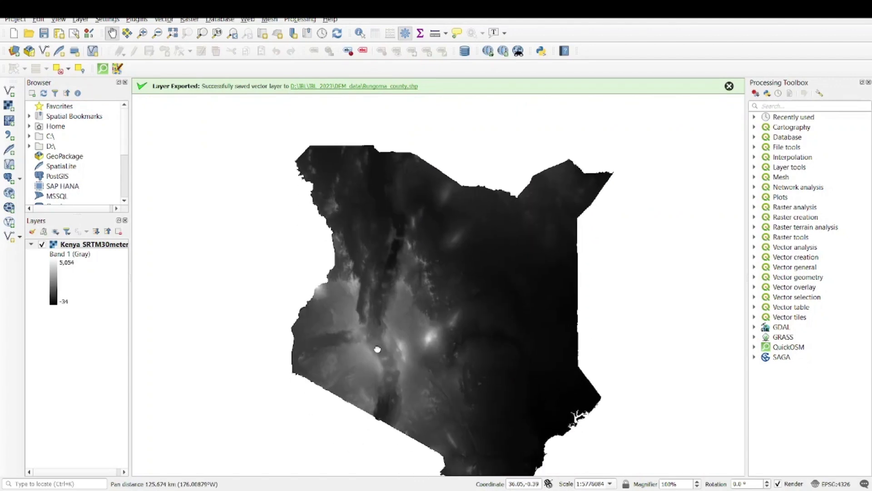
{"action": "left_click_drag", "start_coordinate": [376, 347], "coordinate": [351, 296]}
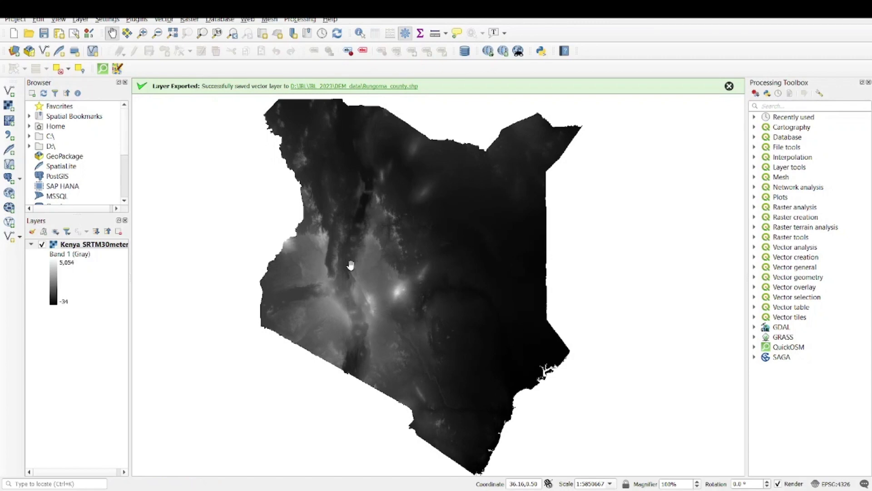
{"action": "left_click_drag", "start_coordinate": [364, 203], "coordinate": [355, 246]}
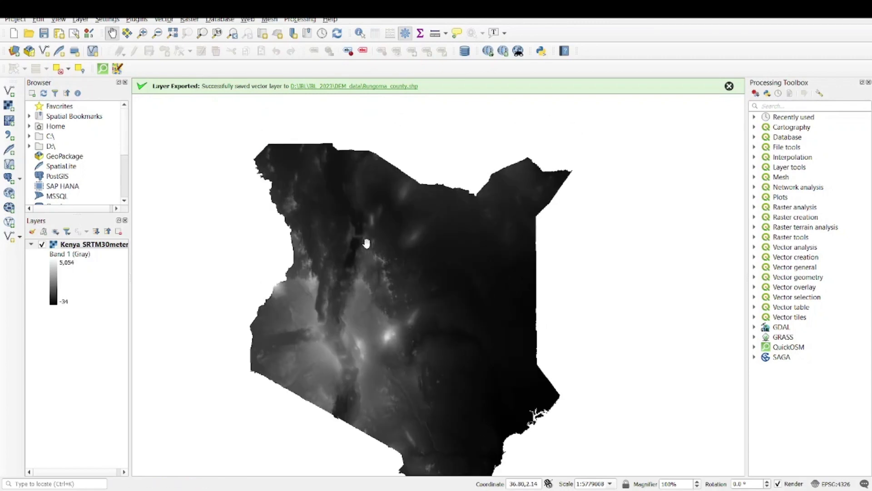
Add counties.shp from the kenyadata folder as a vector layer over the Kenya elevation raster.
{"action": "left_click_drag", "start_coordinate": [349, 329], "coordinate": [352, 320]}
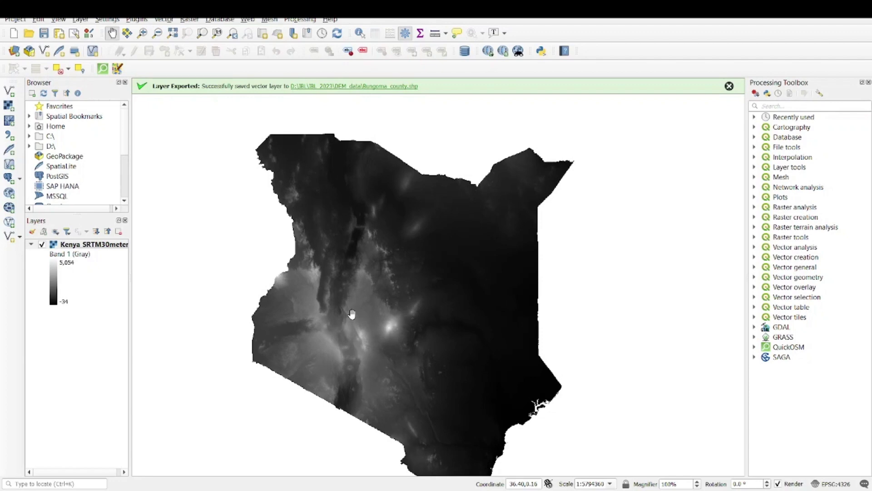
{"action": "left_click", "coordinate": [81, 20]}
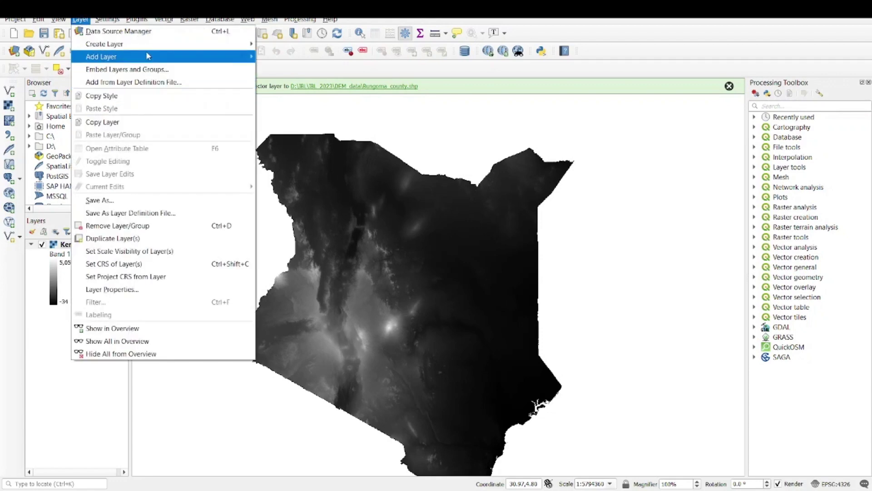
{"action": "mouse_move", "coordinate": [147, 47]}
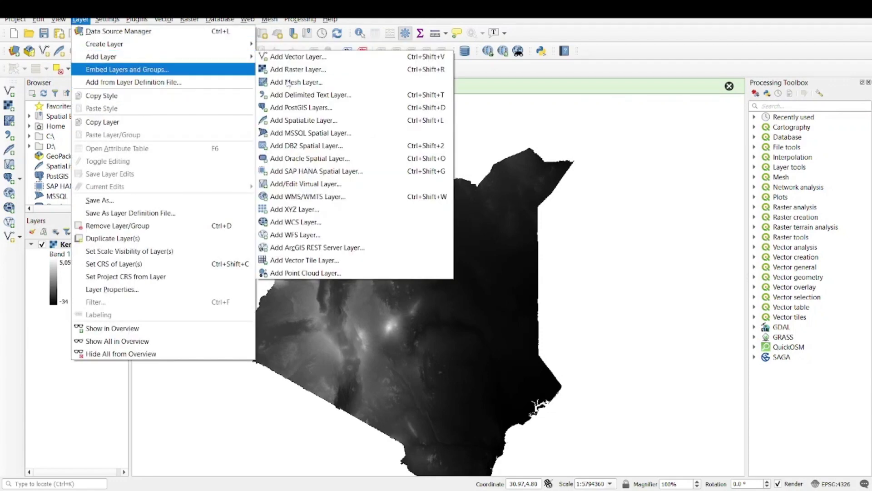
{"action": "left_click", "coordinate": [319, 61]}
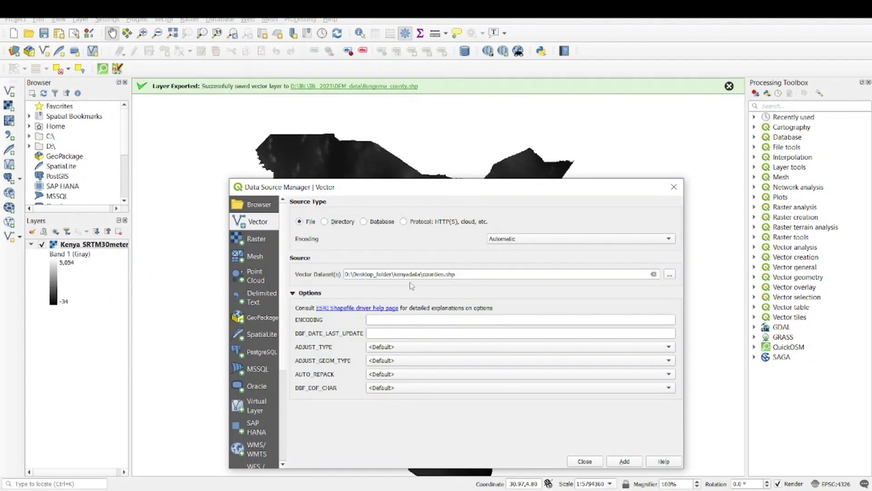
{"action": "left_click", "coordinate": [624, 463]}
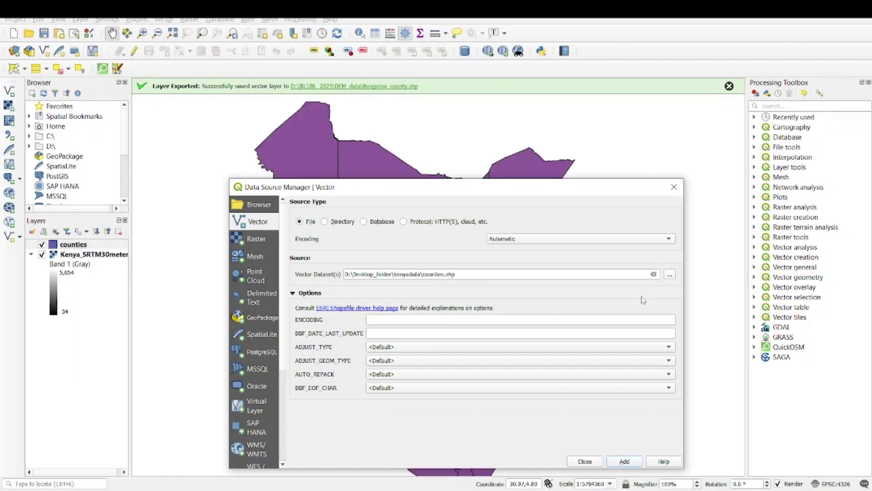
{"action": "left_click", "coordinate": [586, 461]}
{"action": "left_click_drag", "start_coordinate": [414, 333], "coordinate": [425, 318]}
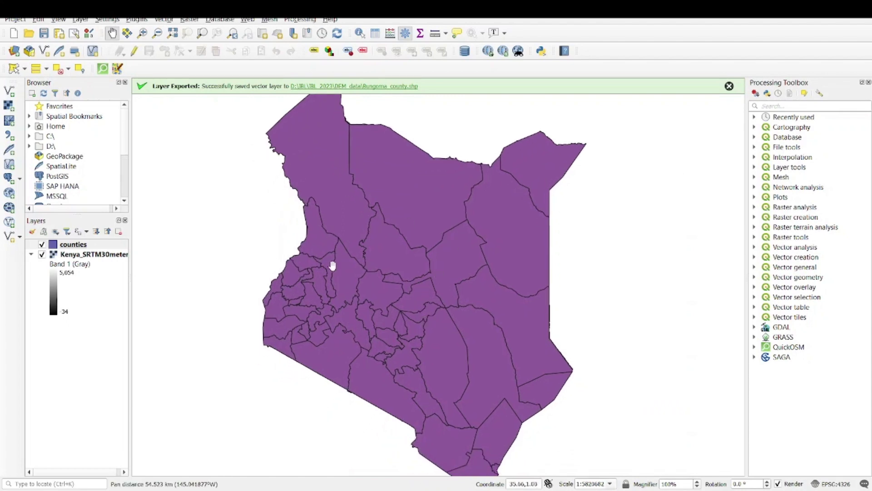
Compare the counties and Kenya_SRTM30meters layers by switching their visibility off and back on.
{"action": "left_click", "coordinate": [42, 255]}
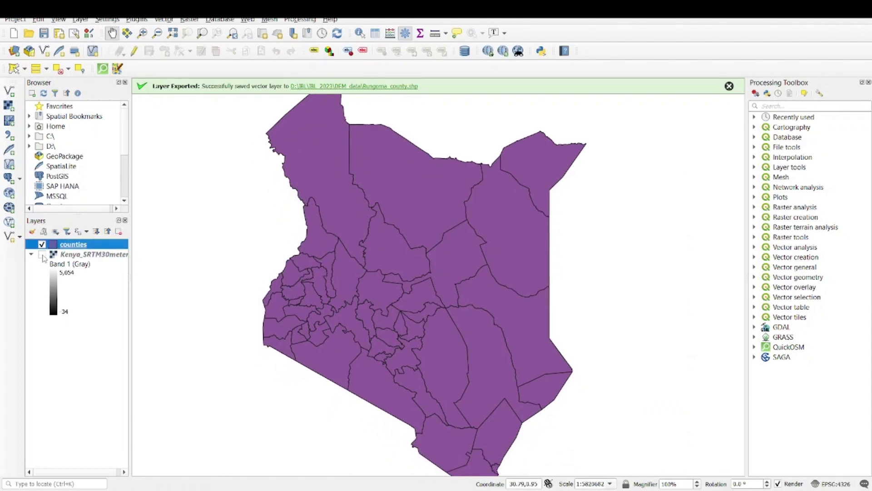
{"action": "left_click", "coordinate": [42, 254]}
{"action": "left_click", "coordinate": [42, 245]}
{"action": "left_click", "coordinate": [42, 254]}
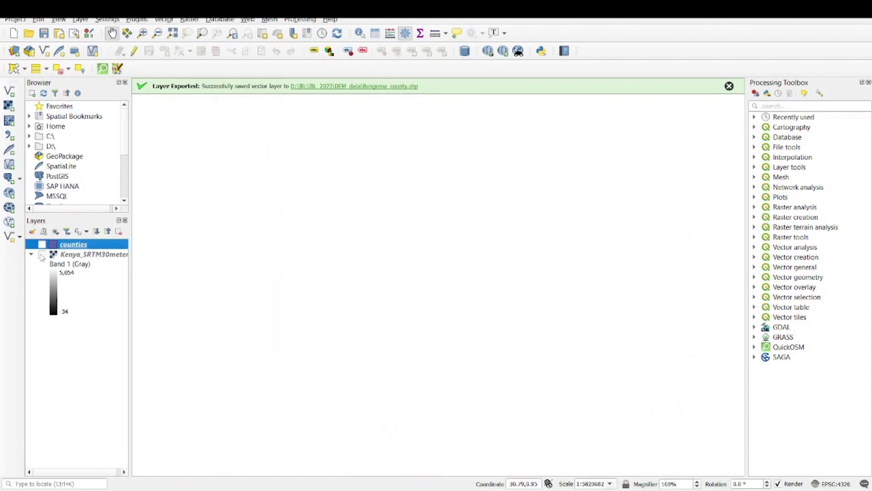
{"action": "left_click", "coordinate": [42, 245]}
{"action": "left_click", "coordinate": [42, 255]}
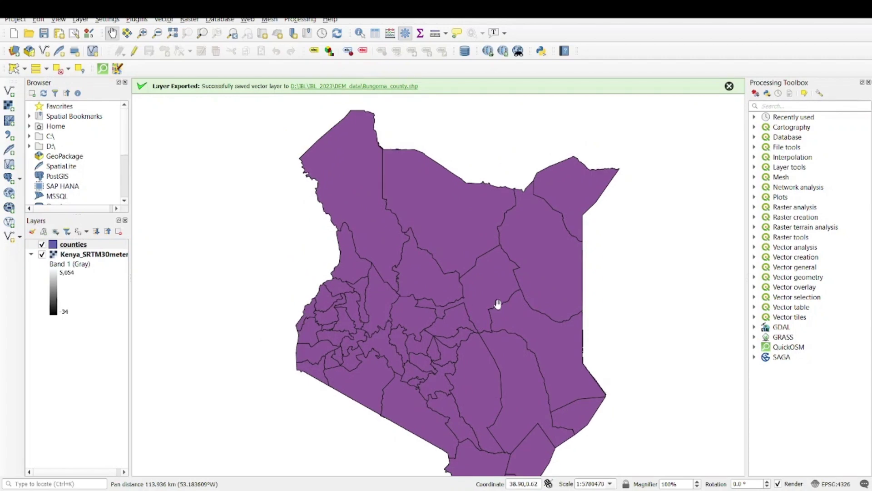
Select the Nairobi county polygon in the counties layer with the Select Features by Freehand tool.
{"action": "left_click_drag", "start_coordinate": [423, 365], "coordinate": [416, 325]}
{"action": "scroll", "coordinate": [421, 332], "scroll_direction": "up", "scroll_amount": 3}
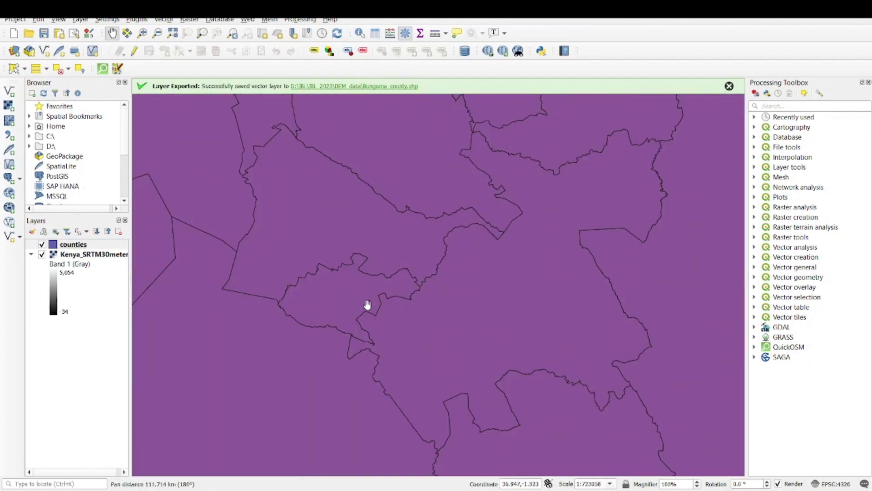
{"action": "left_click_drag", "start_coordinate": [356, 286], "coordinate": [430, 301]}
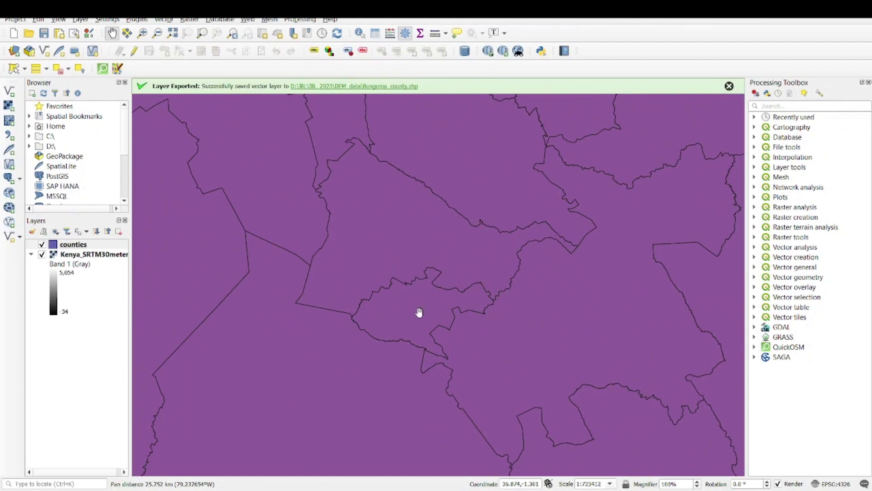
{"action": "left_click_drag", "start_coordinate": [423, 288], "coordinate": [421, 303]}
{"action": "scroll", "coordinate": [421, 303], "scroll_direction": "up", "scroll_amount": 1}
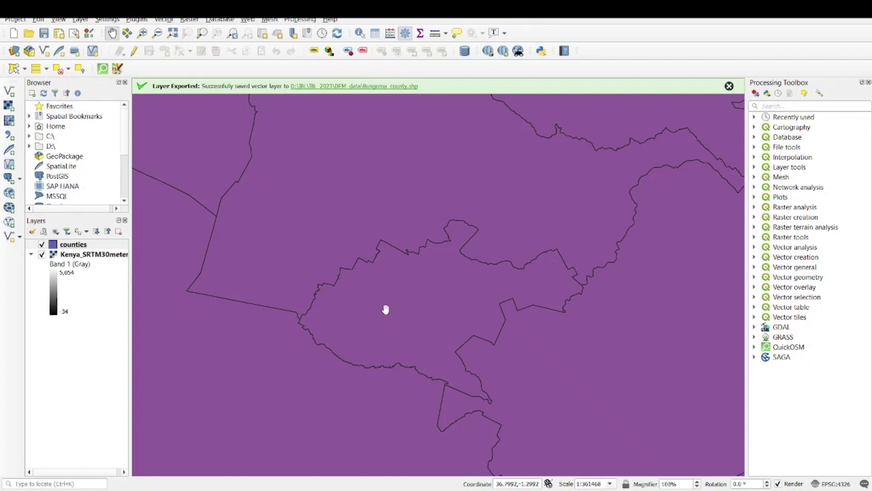
{"action": "left_click", "coordinate": [25, 69]}
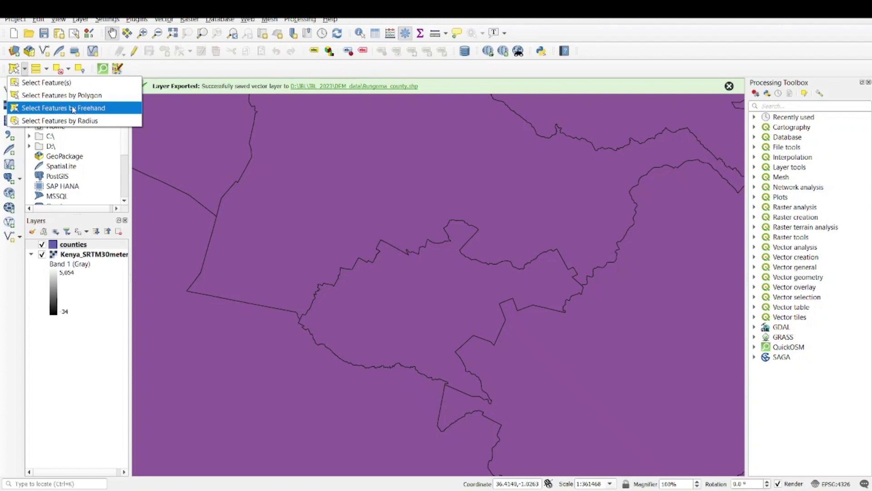
{"action": "left_click", "coordinate": [98, 109]}
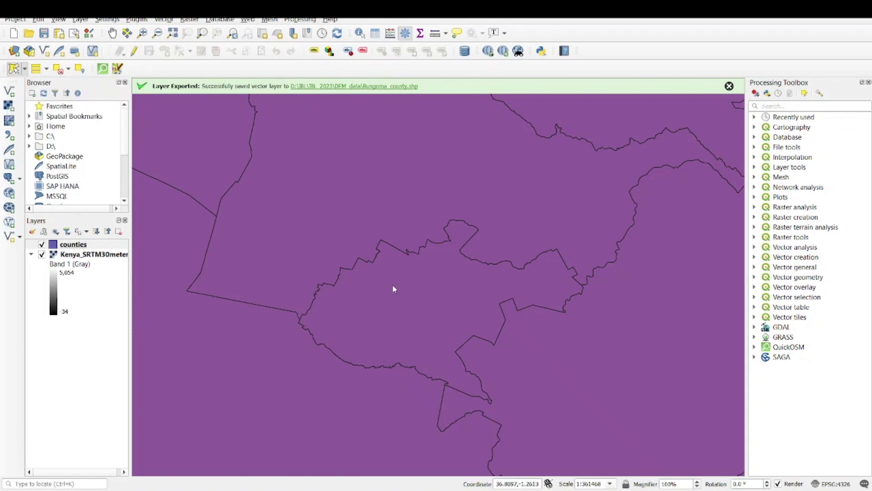
{"action": "left_click", "coordinate": [365, 283]}
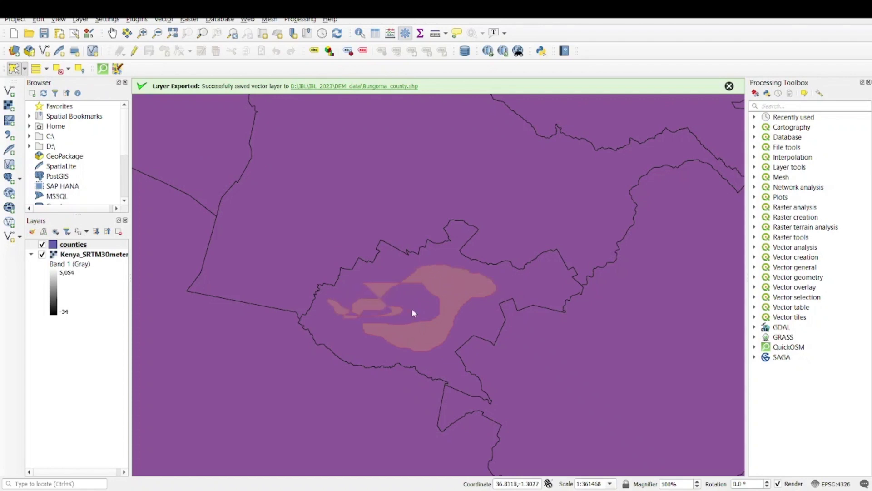
{"action": "left_click", "coordinate": [423, 303]}
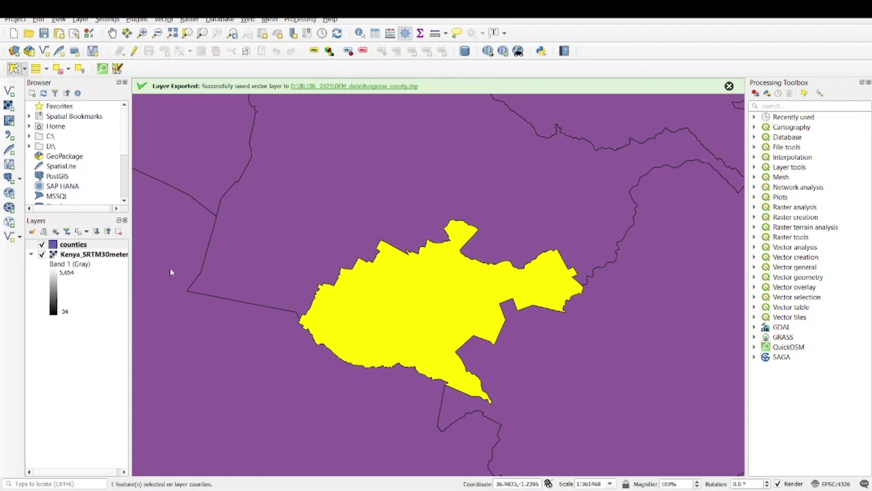
Export only the selected county feature as an ESRI Shapefile named nairobi in the DEM_data folder, using EPSG:4326 - WGS 84, and add it to the map.
{"action": "left_click", "coordinate": [81, 245]}
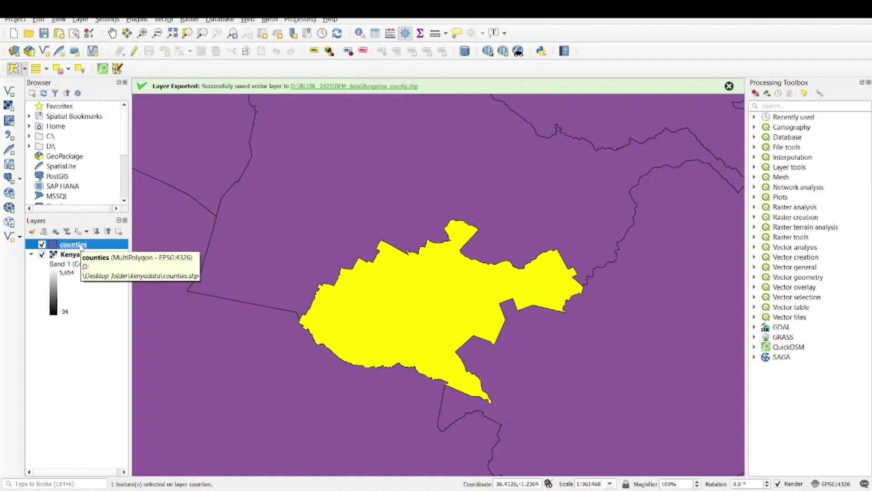
{"action": "right_click", "coordinate": [82, 247]}
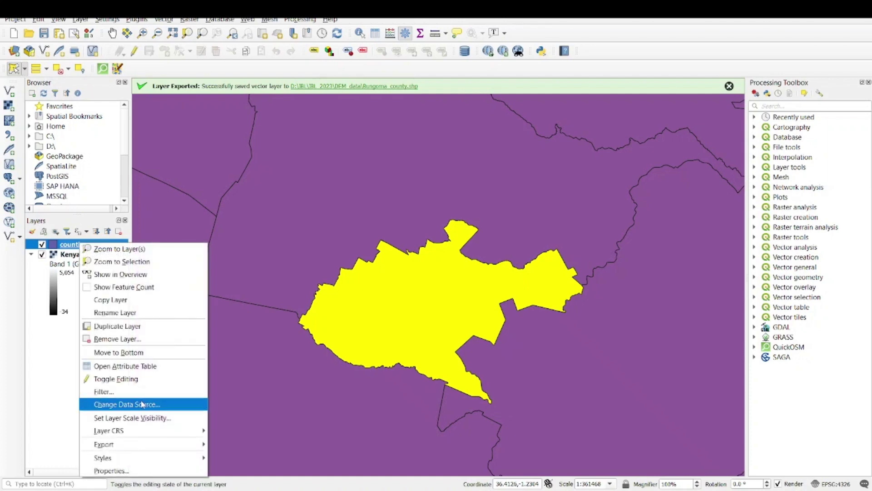
{"action": "mouse_move", "coordinate": [149, 446]}
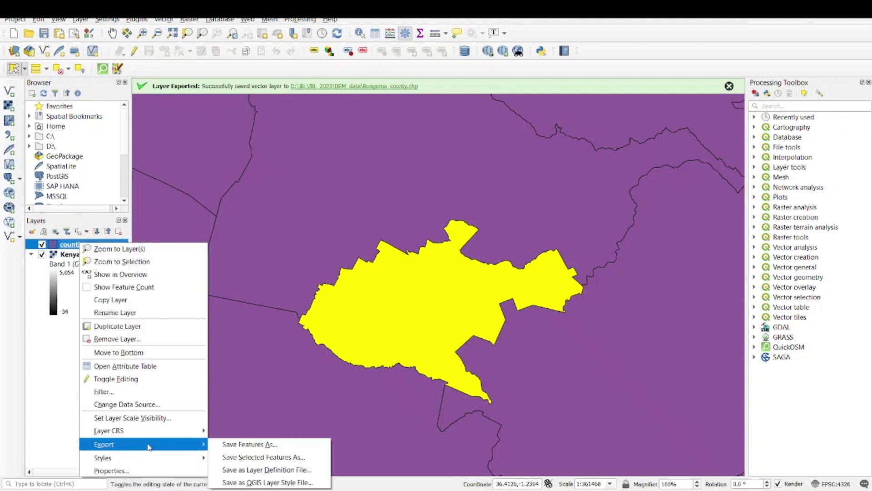
{"action": "left_click", "coordinate": [256, 458]}
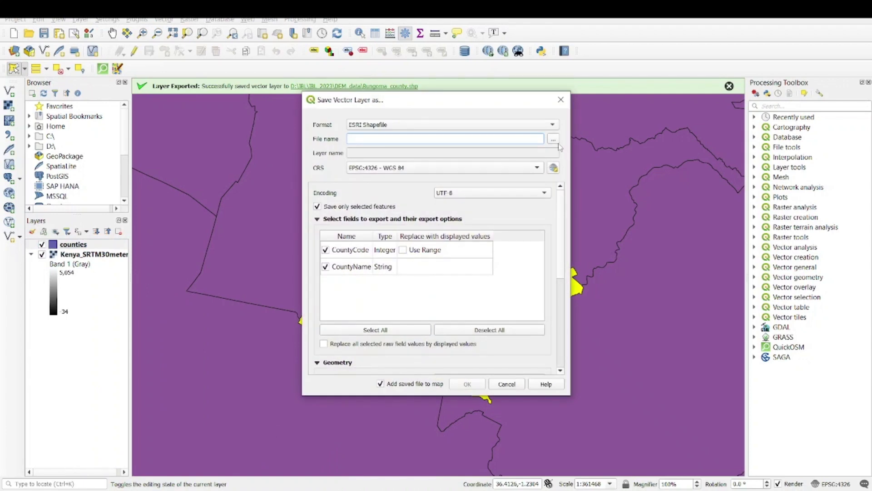
{"action": "left_click", "coordinate": [554, 139]}
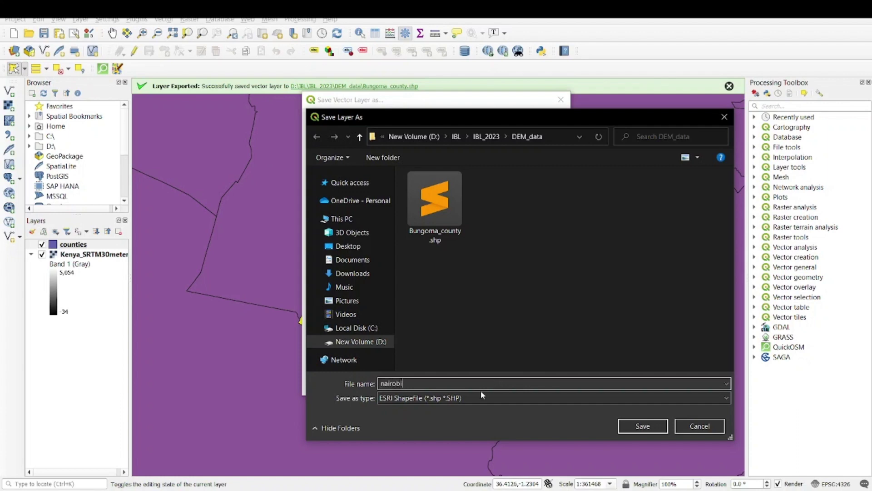
{"action": "left_click", "coordinate": [649, 428]}
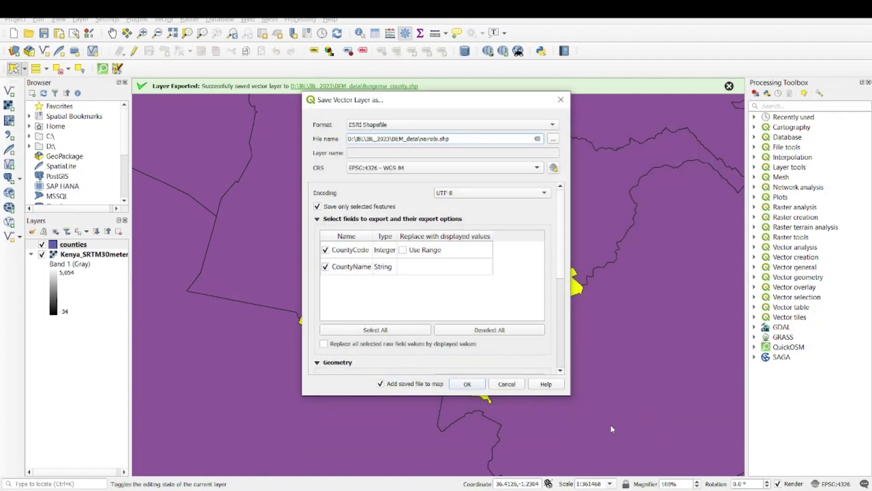
{"action": "left_click", "coordinate": [524, 127]}
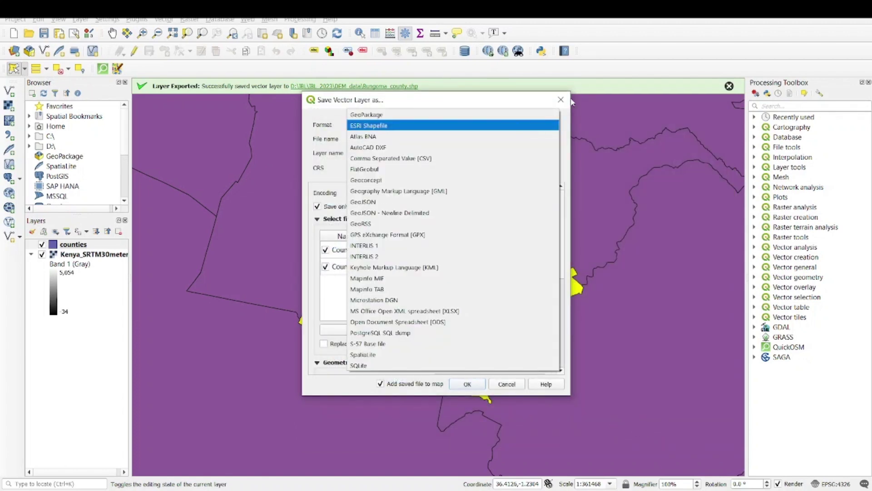
{"action": "left_click", "coordinate": [542, 101]}
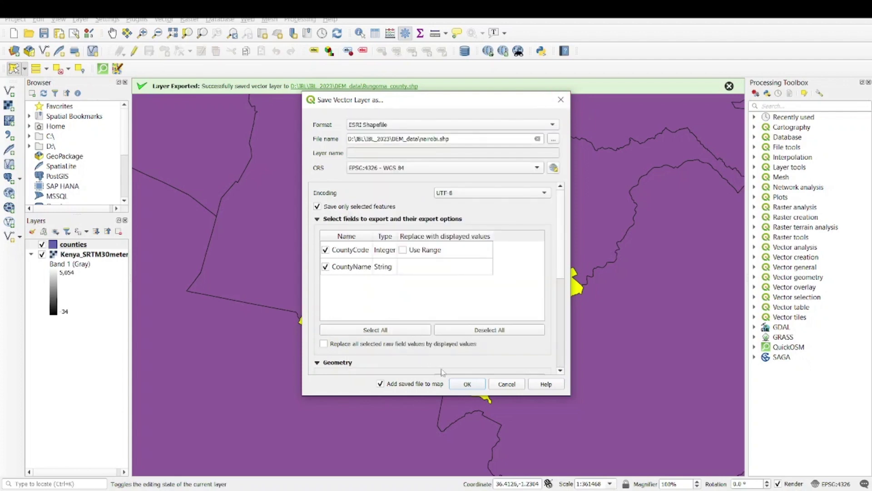
{"action": "left_click", "coordinate": [464, 386]}
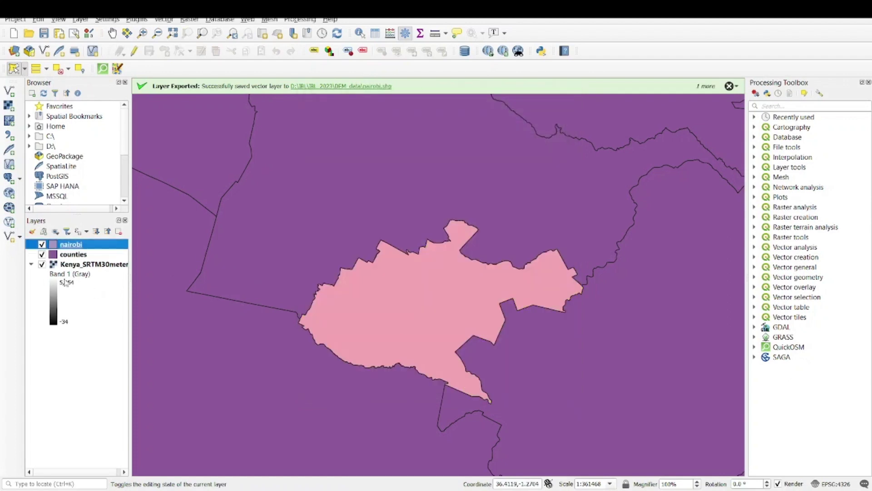
Hide the counties layer and inspect the nairobi polygon first alone, then over the Kenya elevation raster.
{"action": "left_click", "coordinate": [42, 255]}
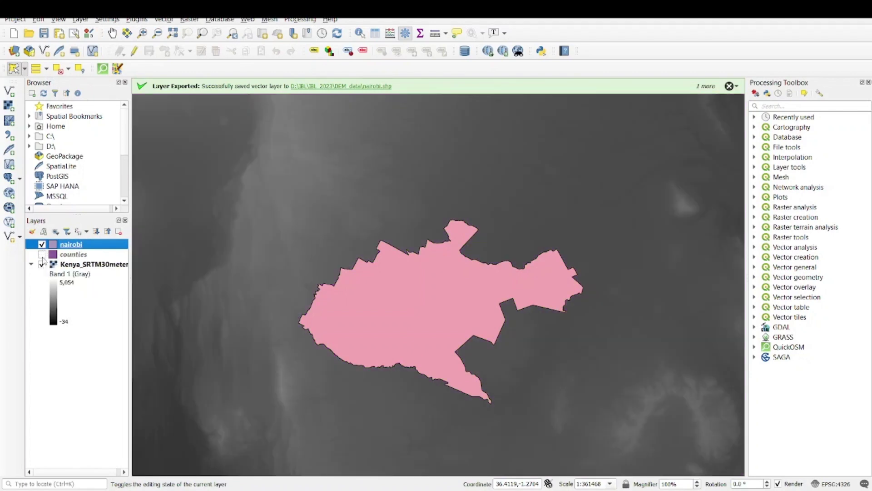
{"action": "left_click", "coordinate": [42, 265]}
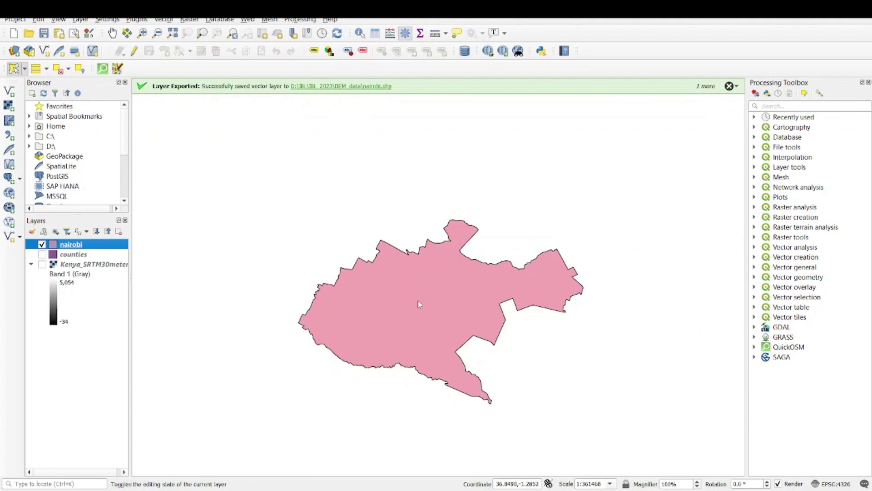
{"action": "left_click", "coordinate": [111, 33]}
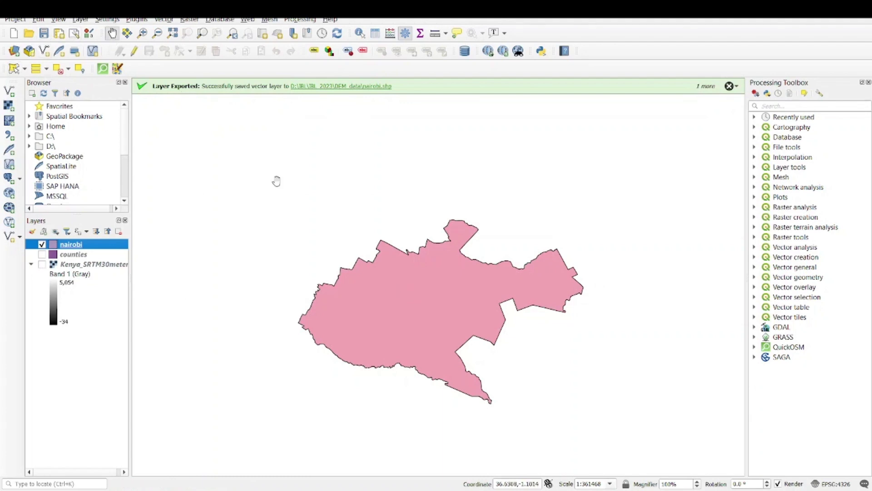
{"action": "left_click_drag", "start_coordinate": [369, 284], "coordinate": [393, 282]}
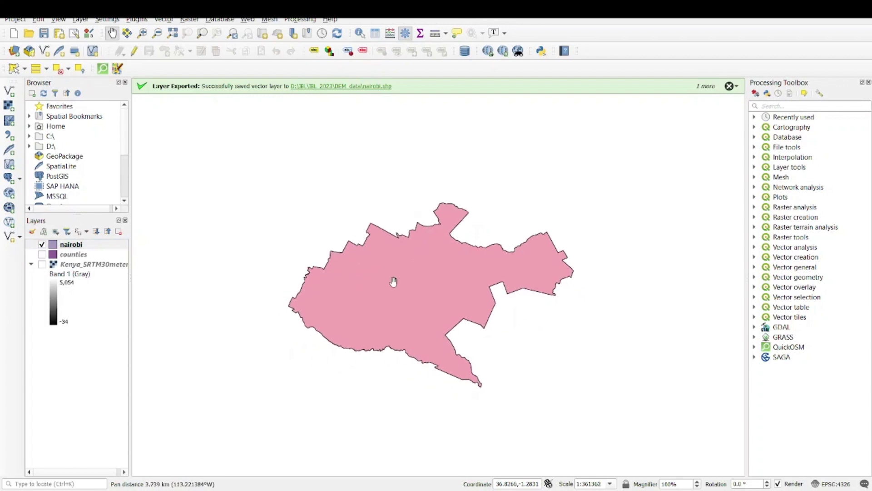
{"action": "left_click", "coordinate": [42, 264]}
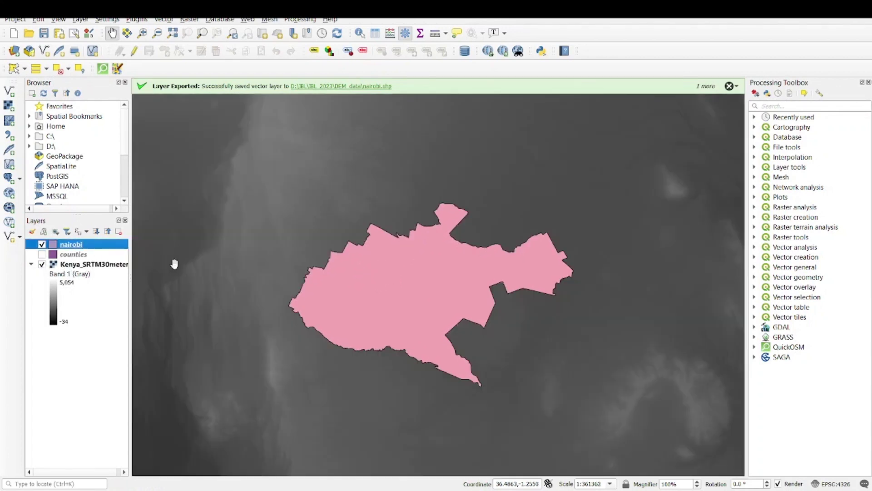
{"action": "scroll", "coordinate": [281, 261], "scroll_direction": "down", "scroll_amount": 2}
{"action": "left_click_drag", "start_coordinate": [268, 253], "coordinate": [370, 309]}
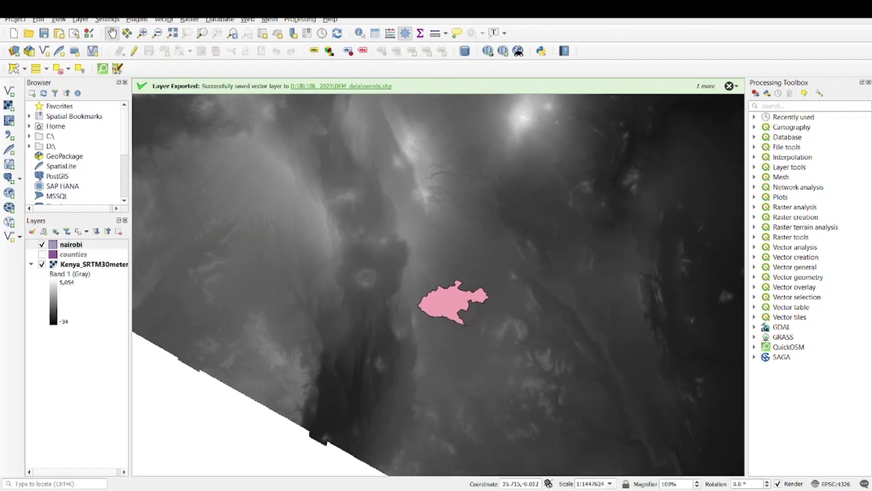
Set up Clip Raster by Mask Layer with Kenya_SRTM30meters as the input layer and nairobi as the mask layer.
{"action": "left_click", "coordinate": [188, 19]}
{"action": "mouse_move", "coordinate": [222, 109]}
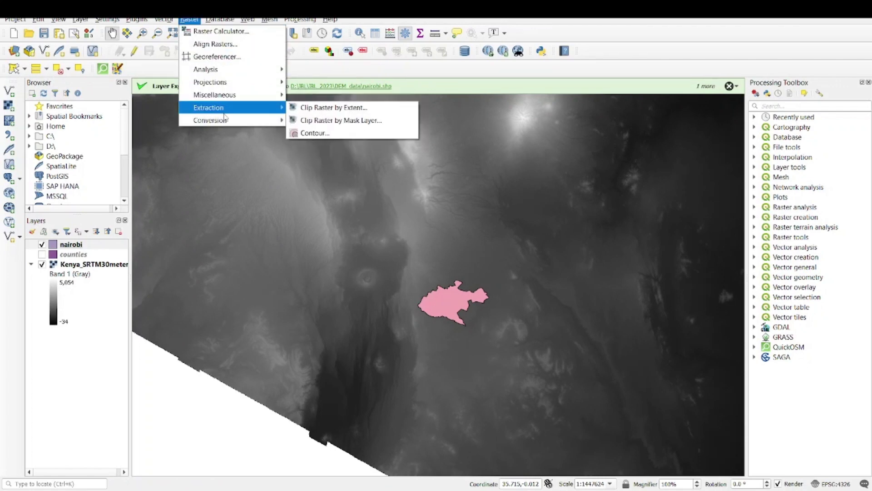
{"action": "left_click", "coordinate": [317, 121]}
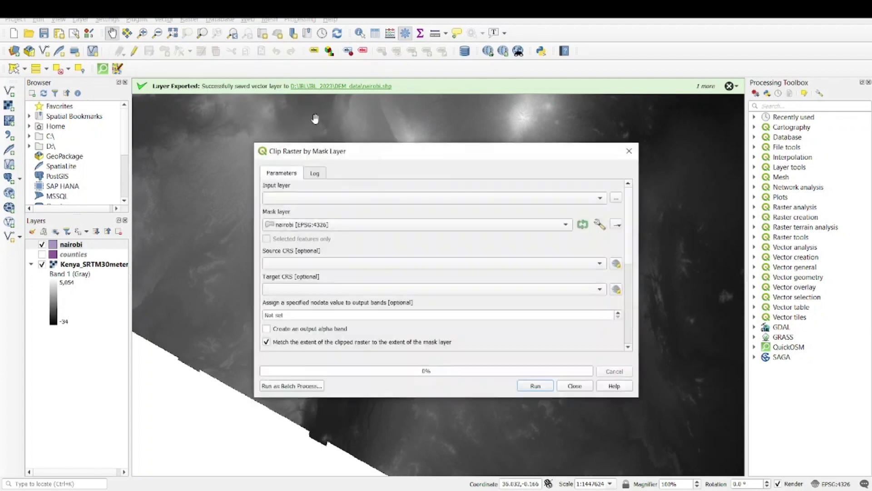
{"action": "left_click", "coordinate": [575, 202]}
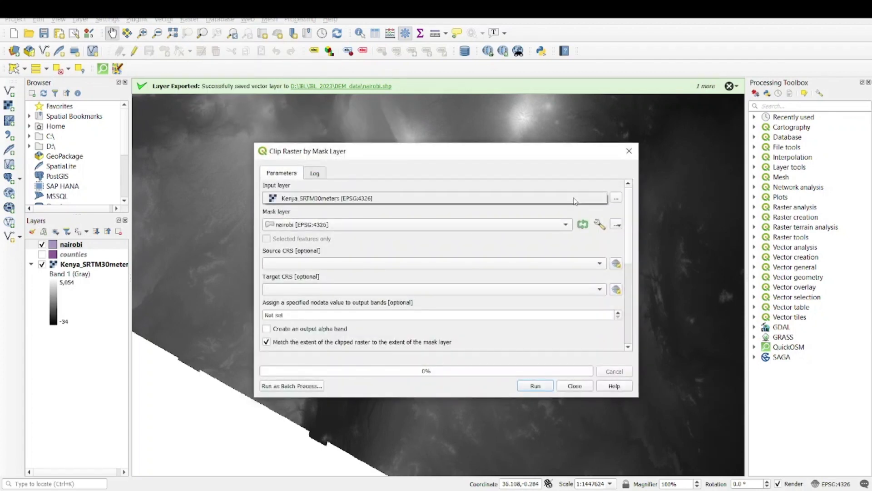
{"action": "left_click", "coordinate": [359, 199]}
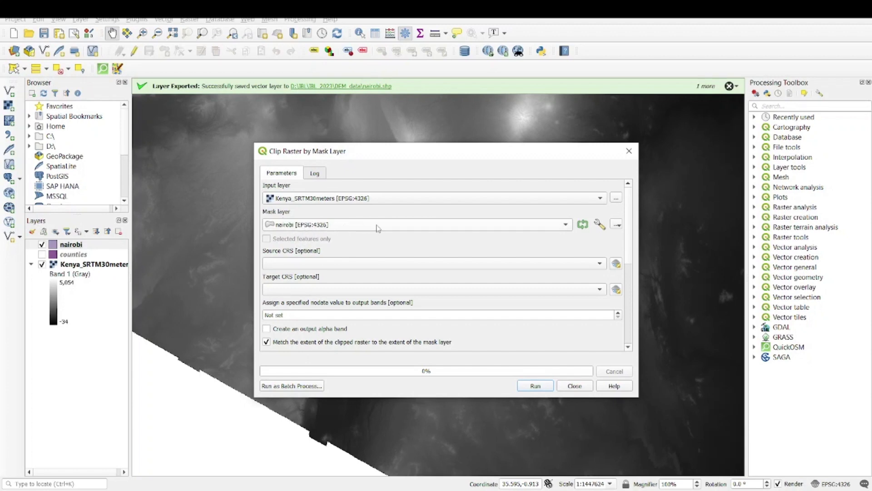
Run the clip with the output saved to a temporary file and loaded into the map, and close the dialog.
{"action": "left_click", "coordinate": [434, 313]}
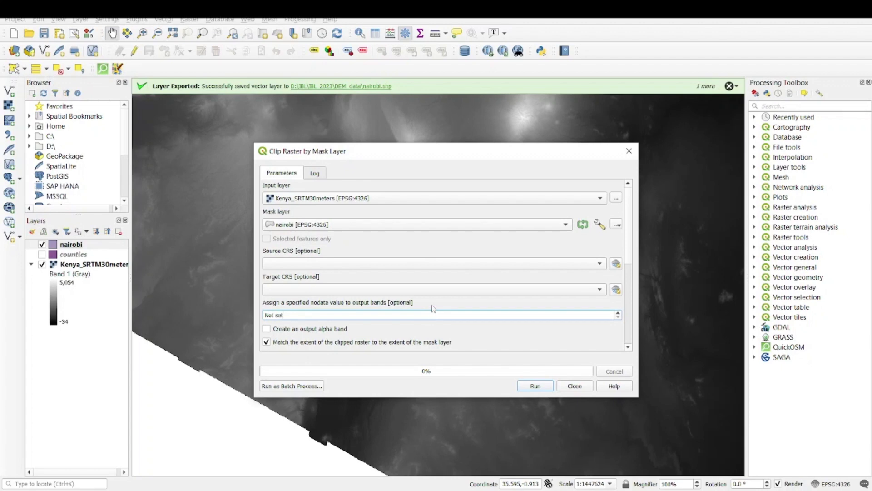
{"action": "scroll", "coordinate": [518, 341], "scroll_direction": "down", "scroll_amount": 5}
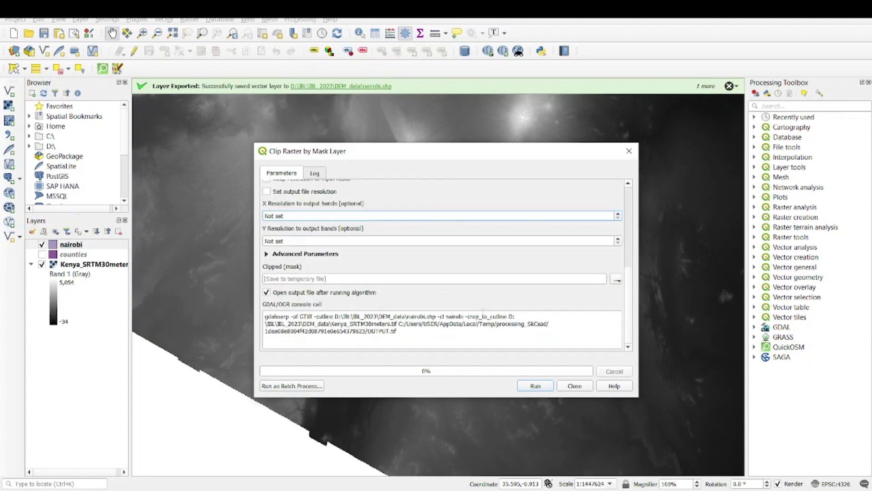
{"action": "left_click", "coordinate": [617, 280]}
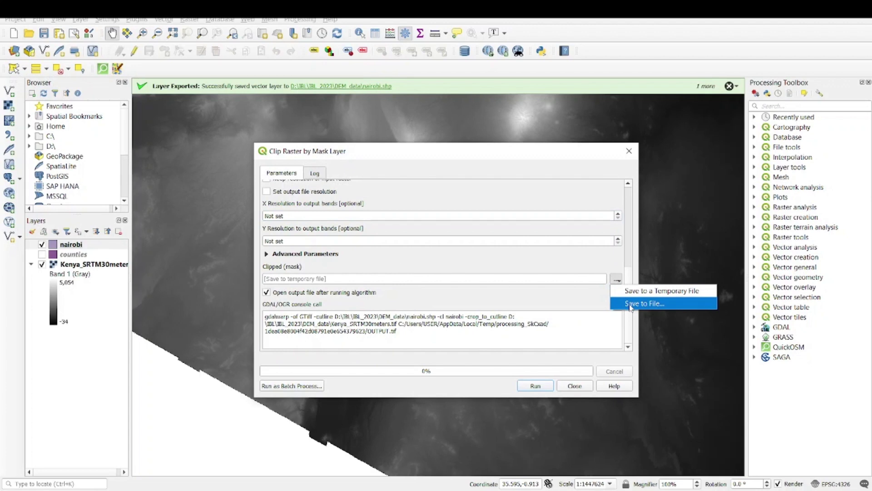
{"action": "left_click", "coordinate": [568, 301]}
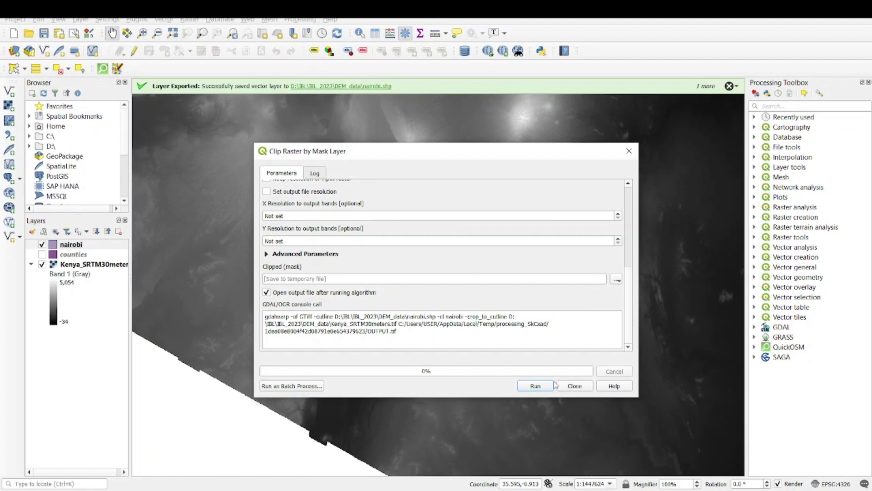
{"action": "left_click", "coordinate": [539, 386]}
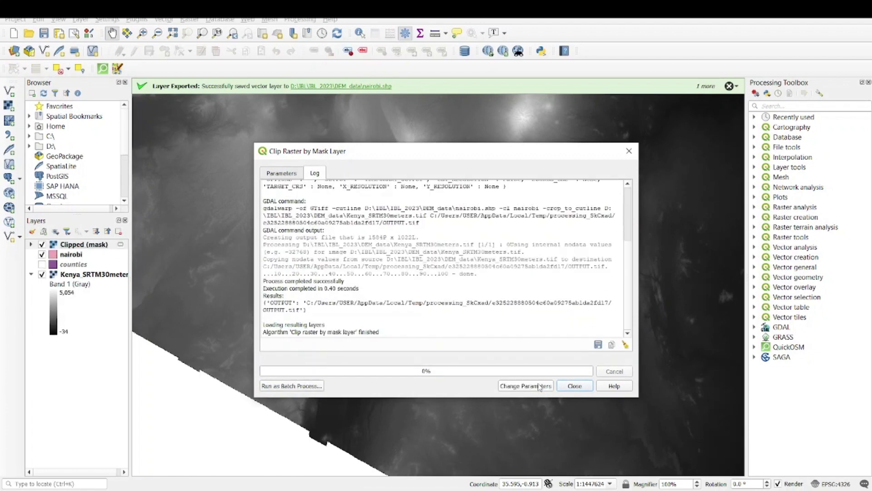
{"action": "left_click", "coordinate": [574, 386]}
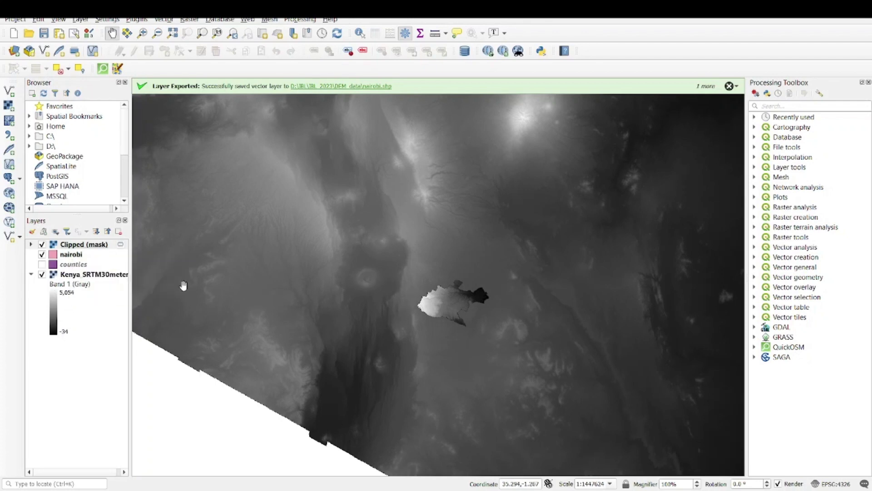
Hide the Kenya_SRTM30meters layer, switch the nairobi layer off and back on, and examine the clipped Nairobi elevation raster up close.
{"action": "left_click", "coordinate": [41, 274]}
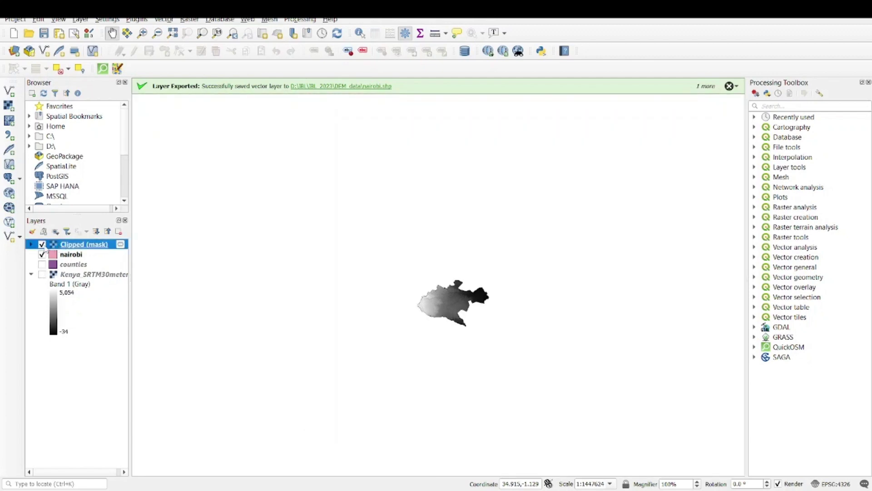
{"action": "left_click", "coordinate": [42, 254]}
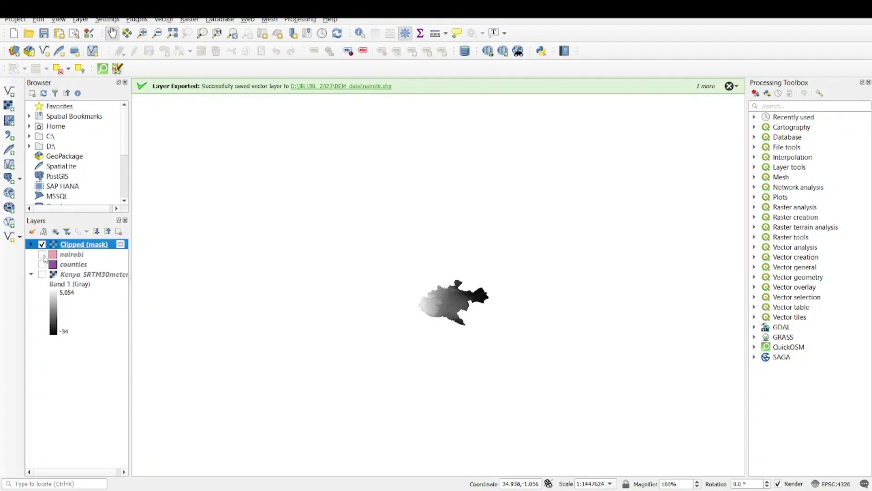
{"action": "left_click", "coordinate": [42, 255]}
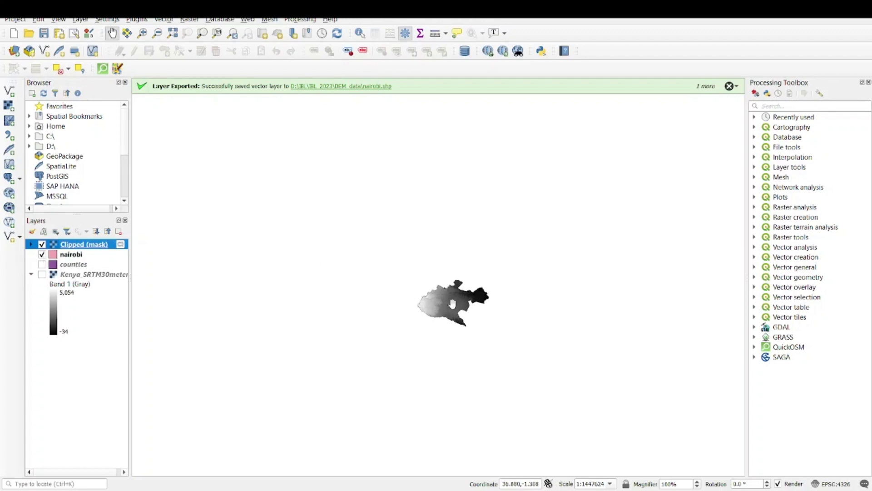
{"action": "scroll", "coordinate": [427, 291], "scroll_direction": "up", "scroll_amount": 1}
{"action": "scroll", "coordinate": [427, 291], "scroll_direction": "up", "scroll_amount": 2}
{"action": "left_click_drag", "start_coordinate": [387, 289], "coordinate": [413, 274]}
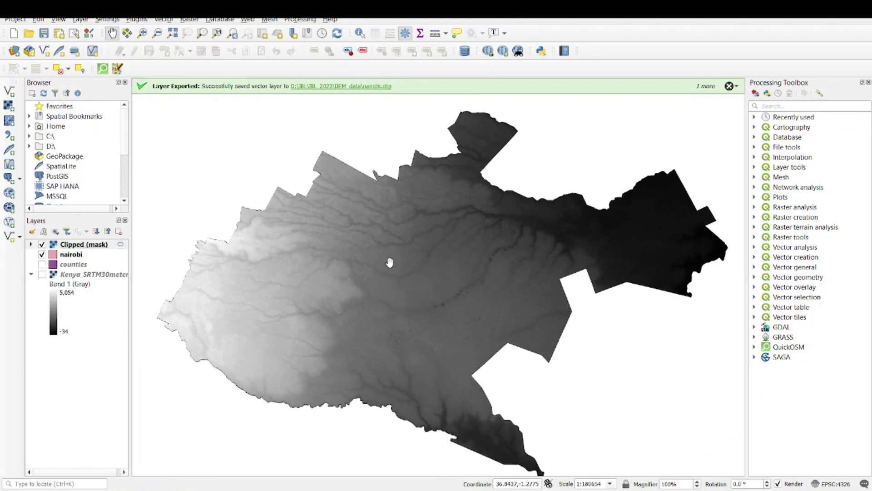
{"action": "left_click_drag", "start_coordinate": [403, 305], "coordinate": [395, 290]}
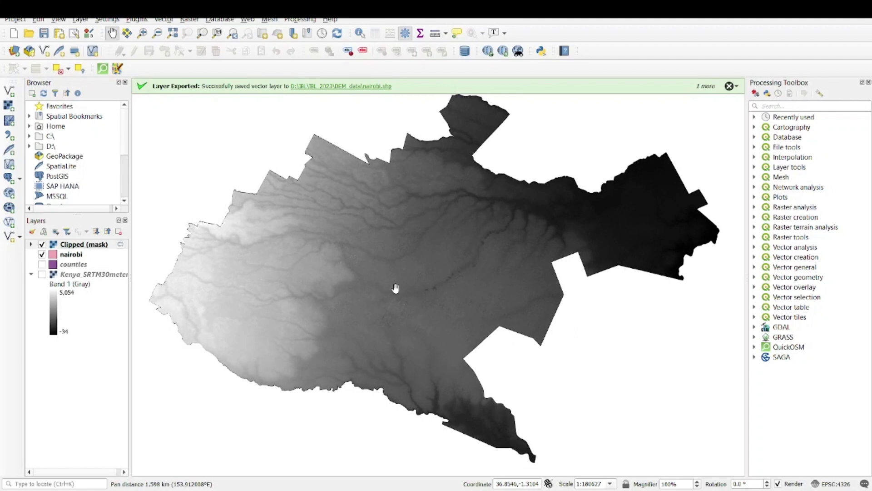
{"action": "left_click_drag", "start_coordinate": [396, 288], "coordinate": [408, 303]}
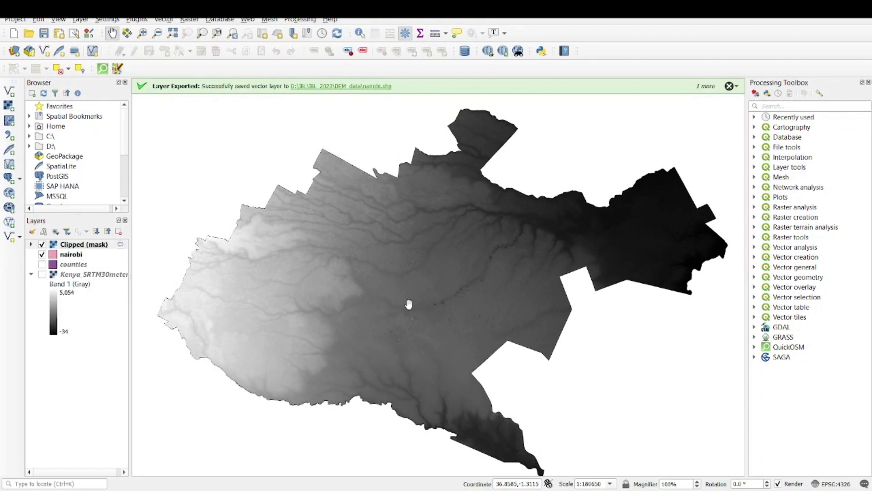